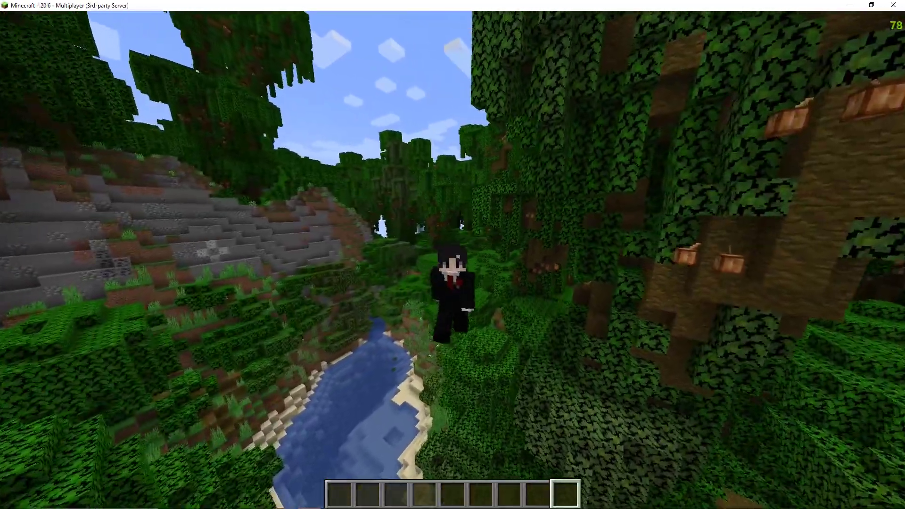
key(s)
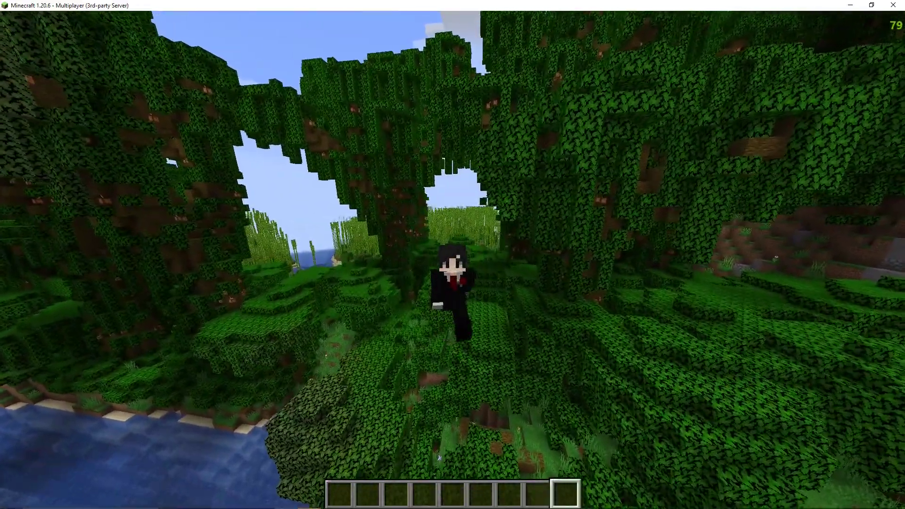
key(s)
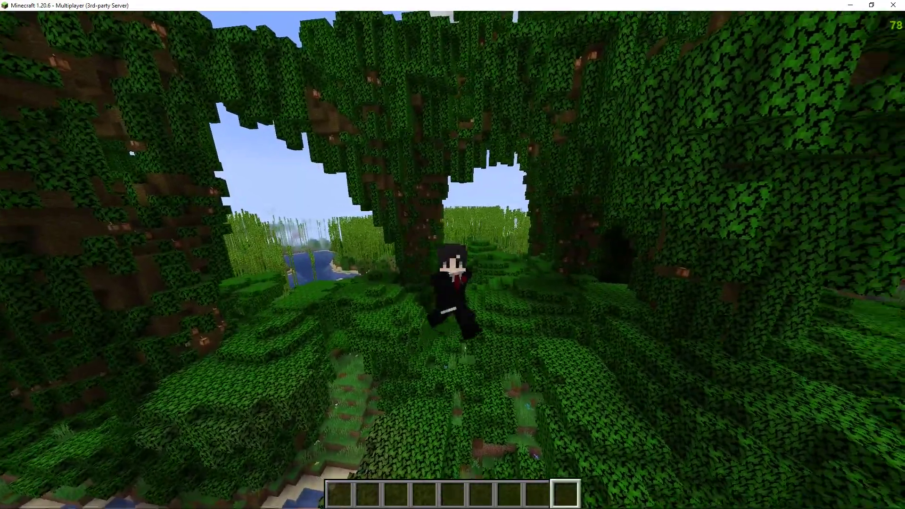
key(s)
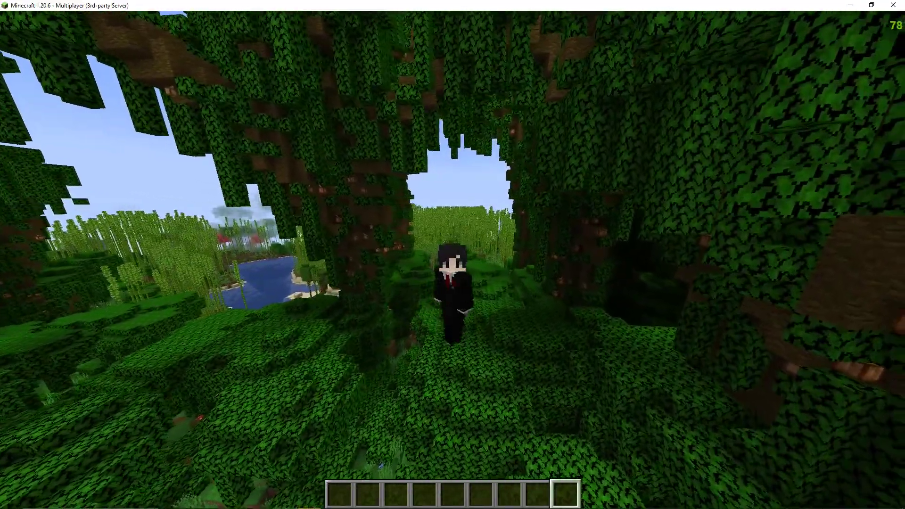
key(s)
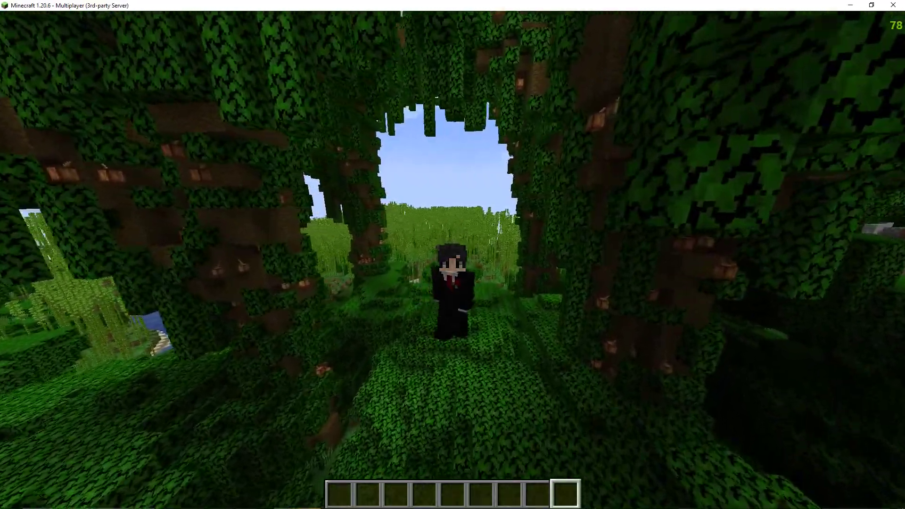
key(s)
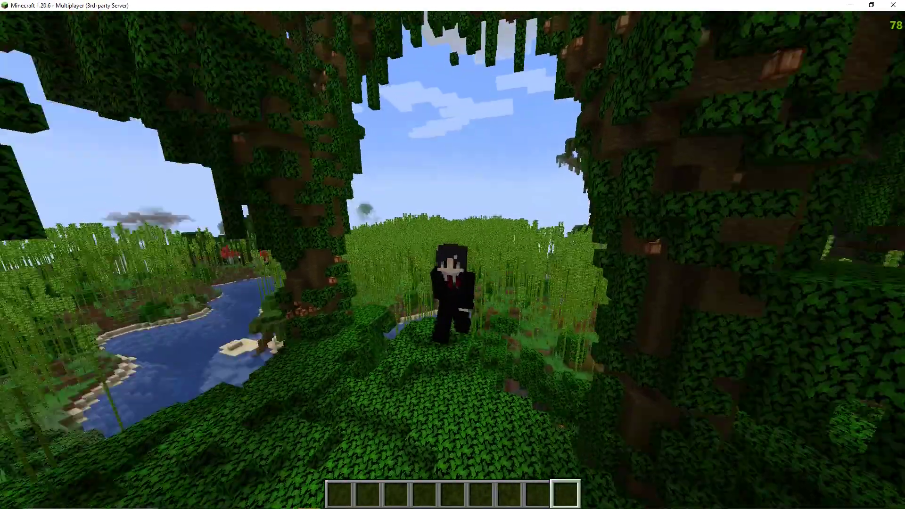
key(s)
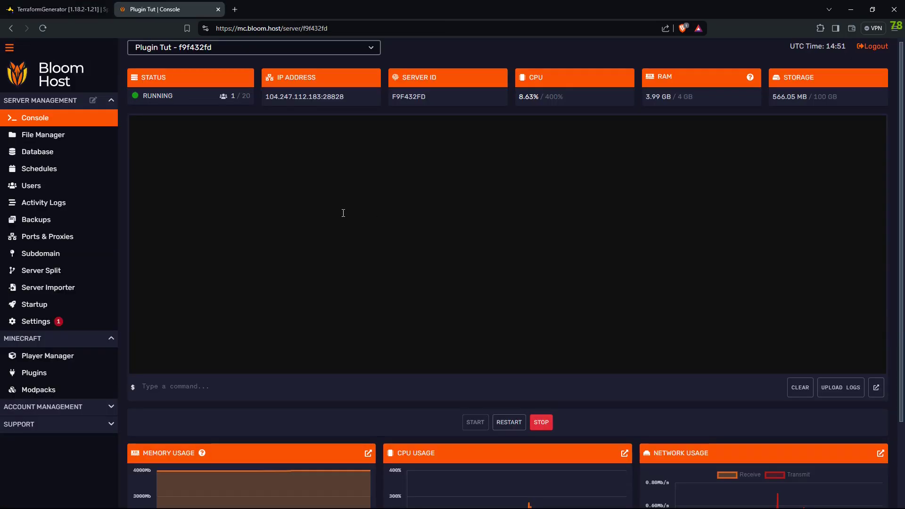
Step: Open the plugins folder among the Bloom Host server files, and restart the server from its console
click(43, 135)
click(183, 330)
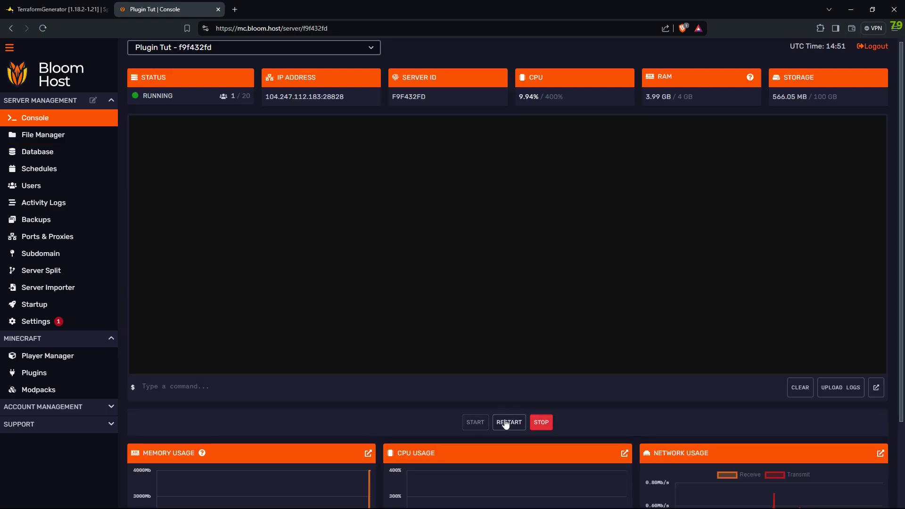
click(505, 422)
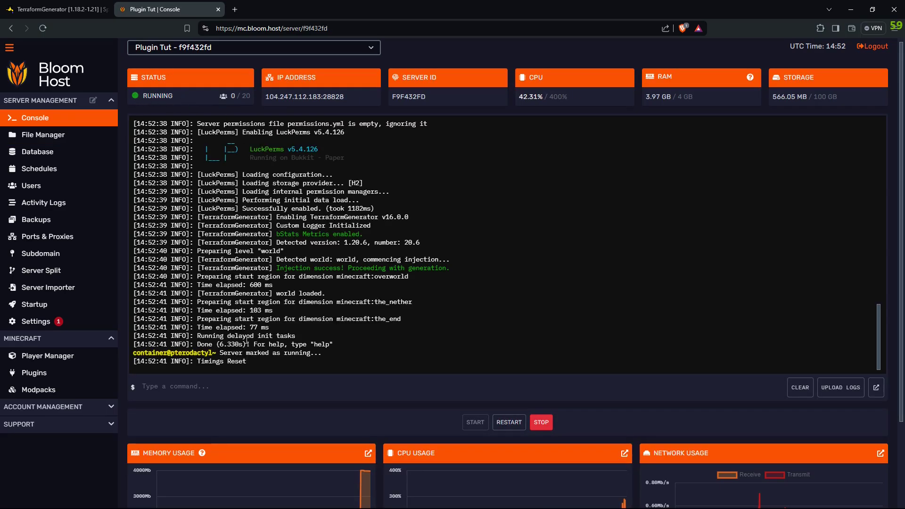
Step: Copy the three YAML lines "worlds: world: generator: TerraformGenerator" from Method One on the SpigotMC TerraformGenerator page
click(52, 9)
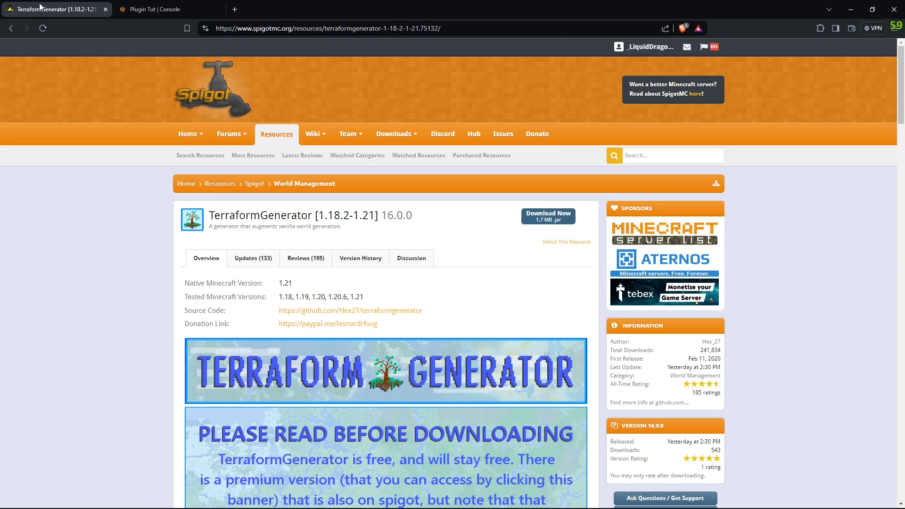
scroll(471, 262, down, 12)
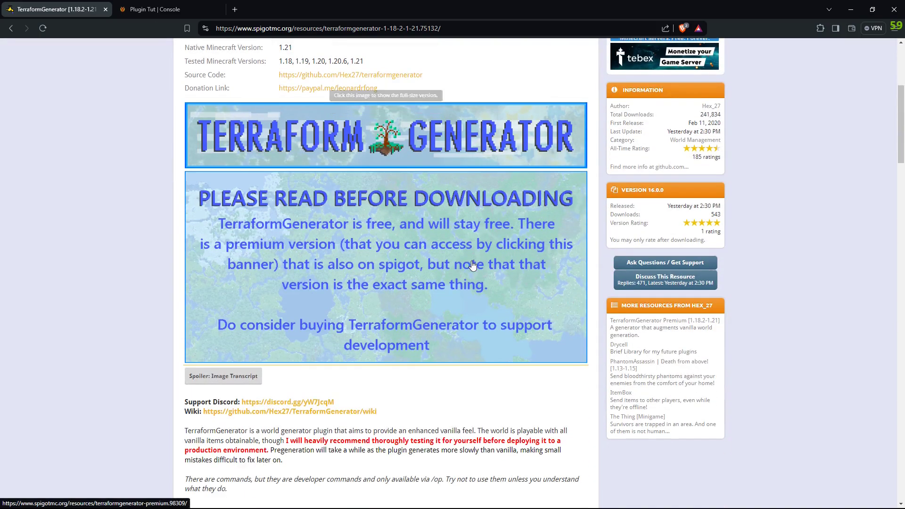
scroll(473, 264, down, 15)
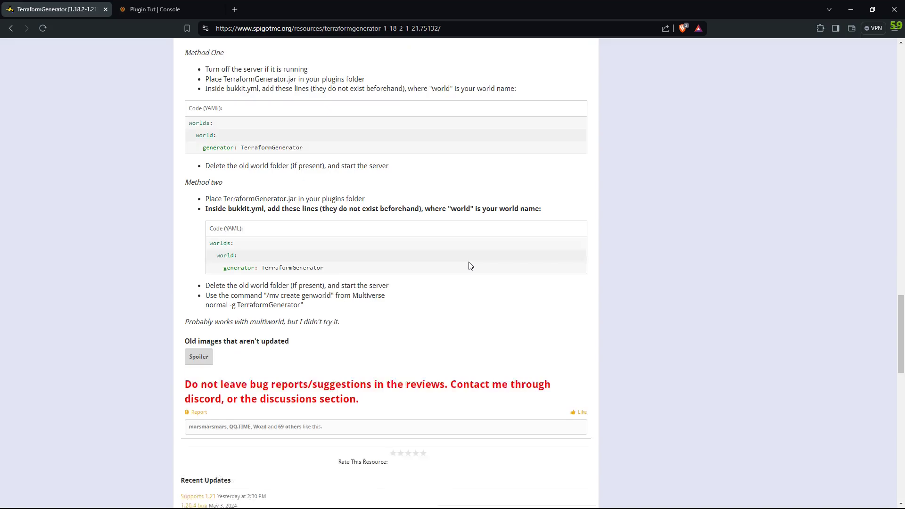
scroll(221, 197, up, 1)
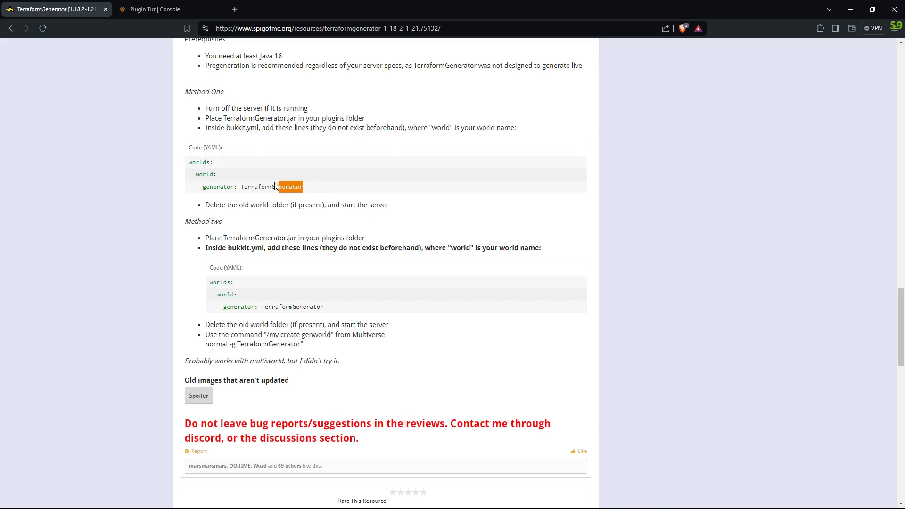
drag(275, 185, 192, 154)
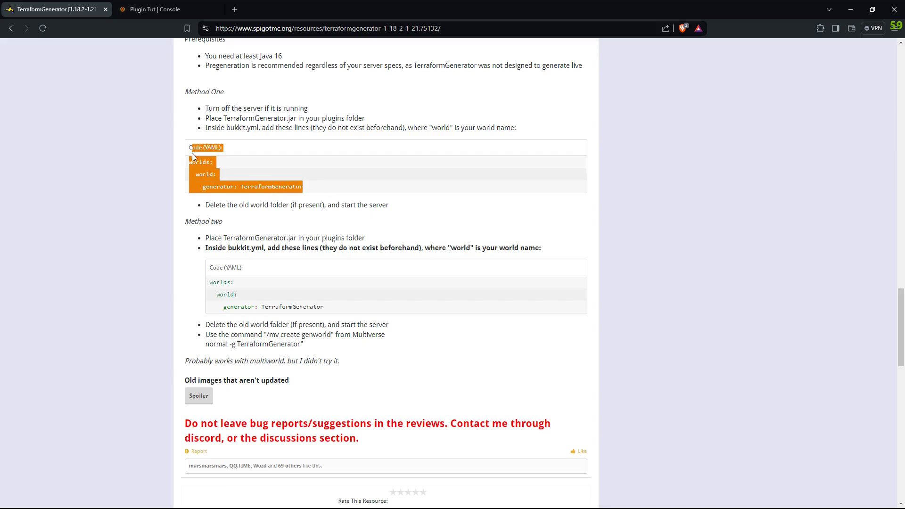
right_click(207, 173)
click(243, 180)
Step: Return to the Bloom Host panel and open bukkit.yml for editing at the end of the file
click(156, 7)
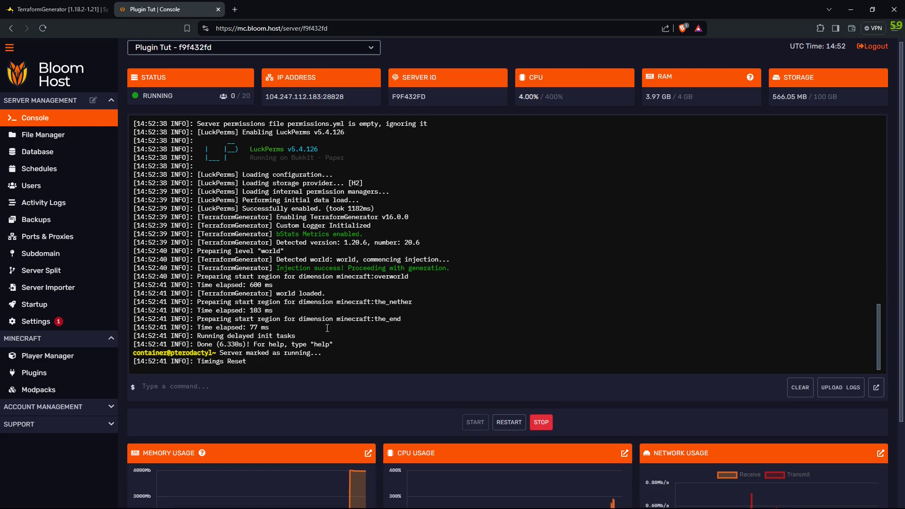
click(43, 135)
scroll(275, 333, down, 5)
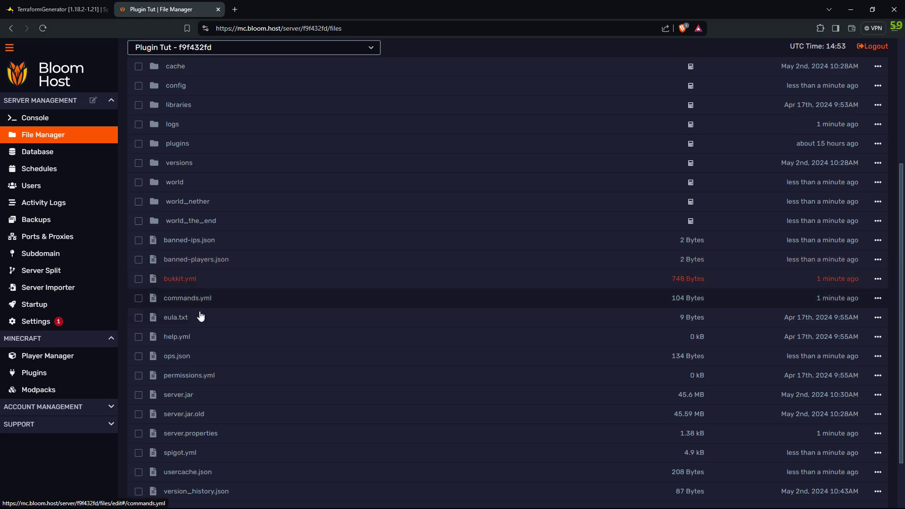
scroll(193, 399, down, 1)
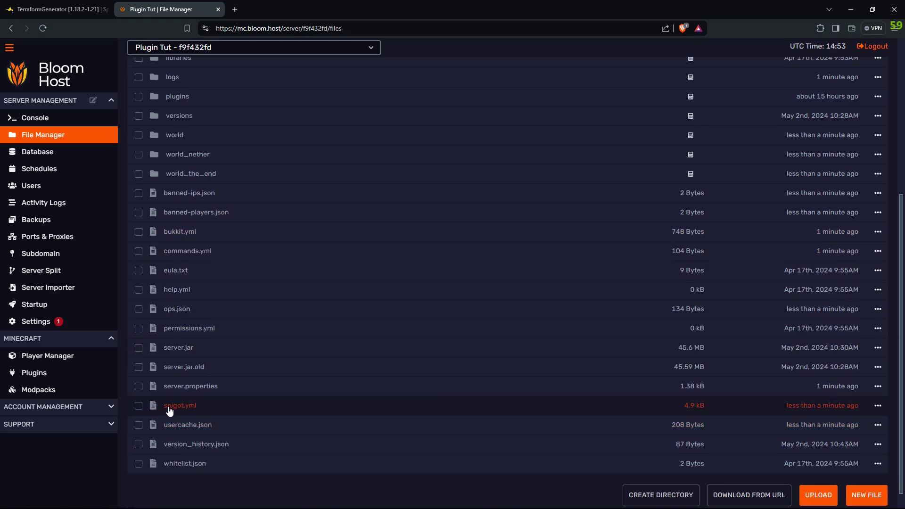
scroll(169, 386, up, 2)
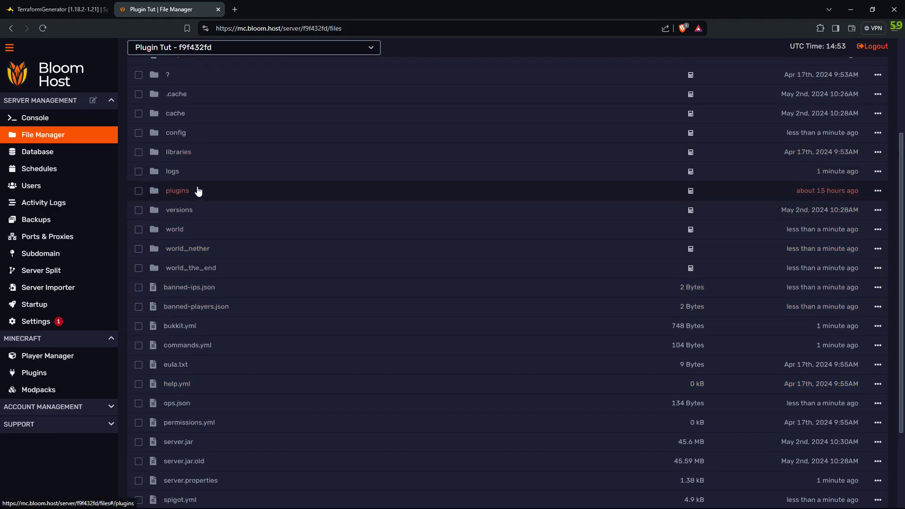
click(199, 327)
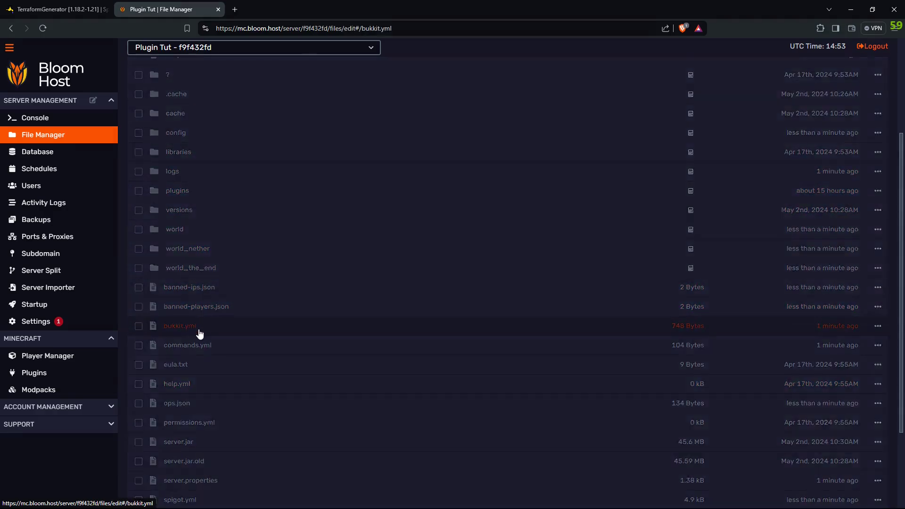
scroll(306, 331, down, 1)
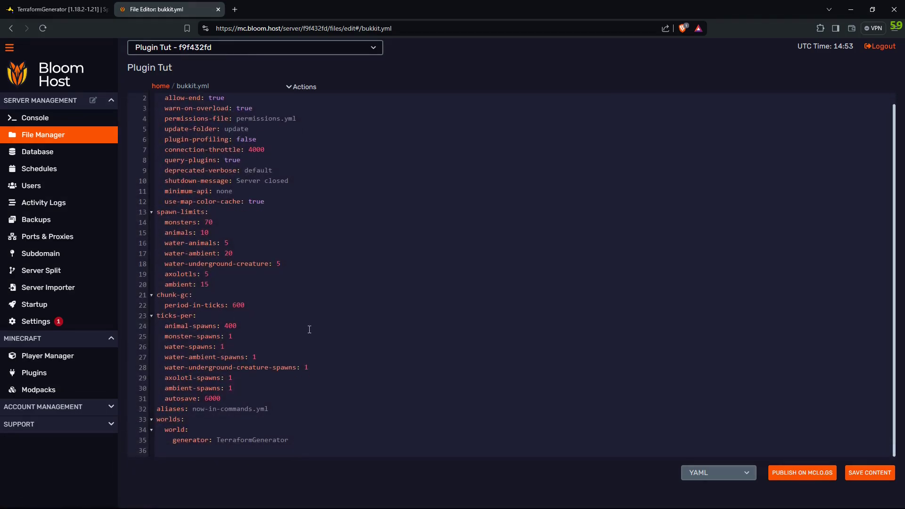
drag(295, 440, 210, 421)
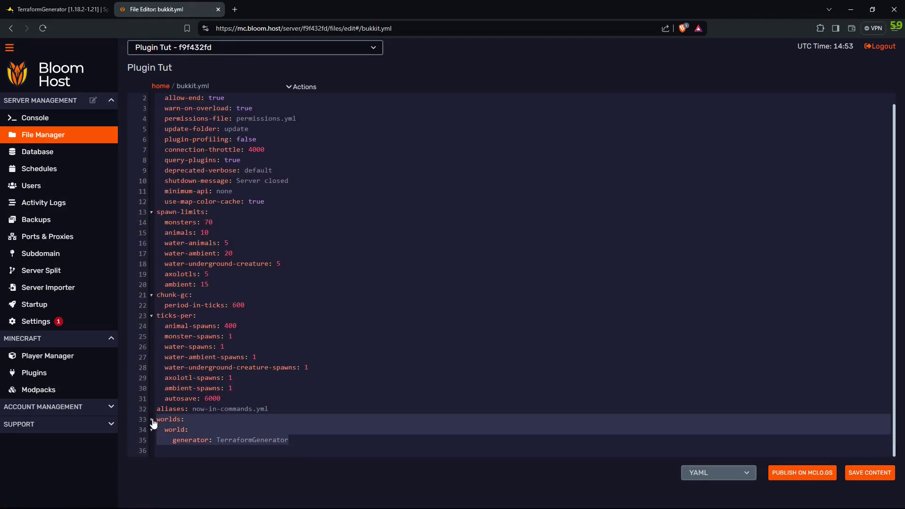
right_click(280, 427)
drag(301, 440, 152, 421)
key(BackSpace)
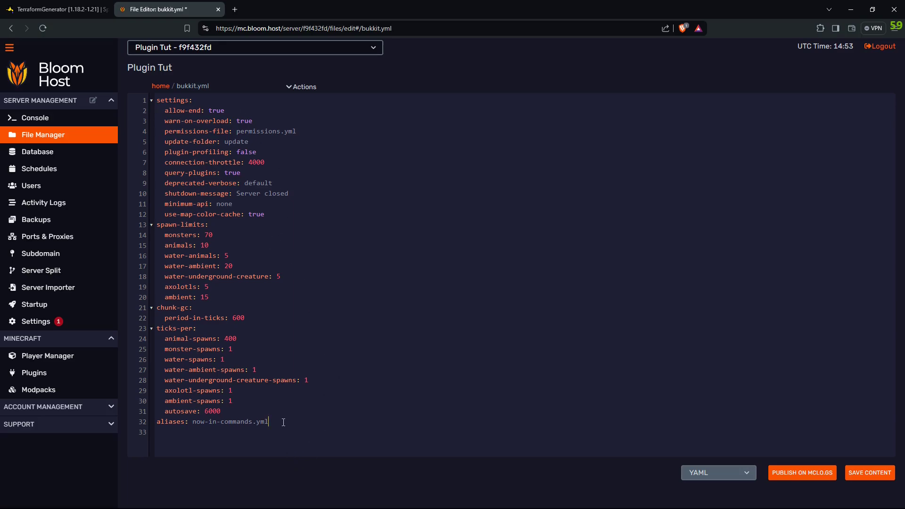
key(ctrl+z)
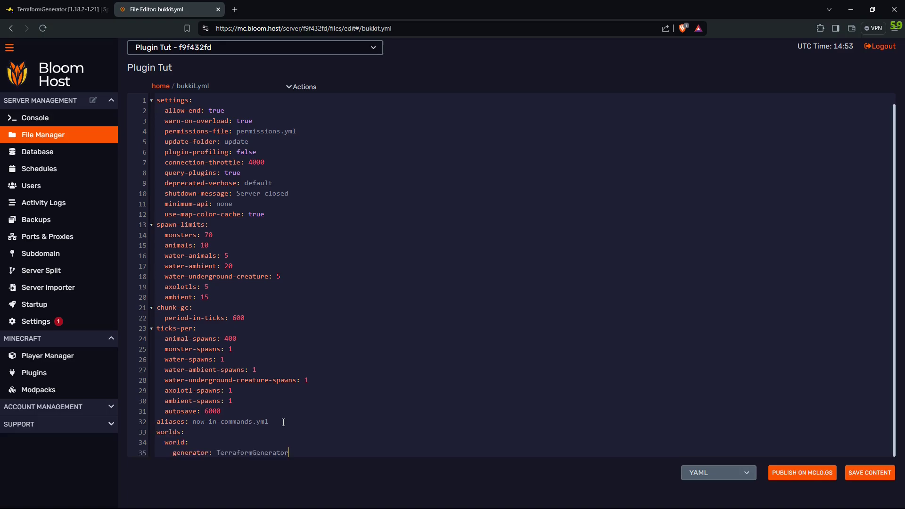
scroll(283, 422, down, 1)
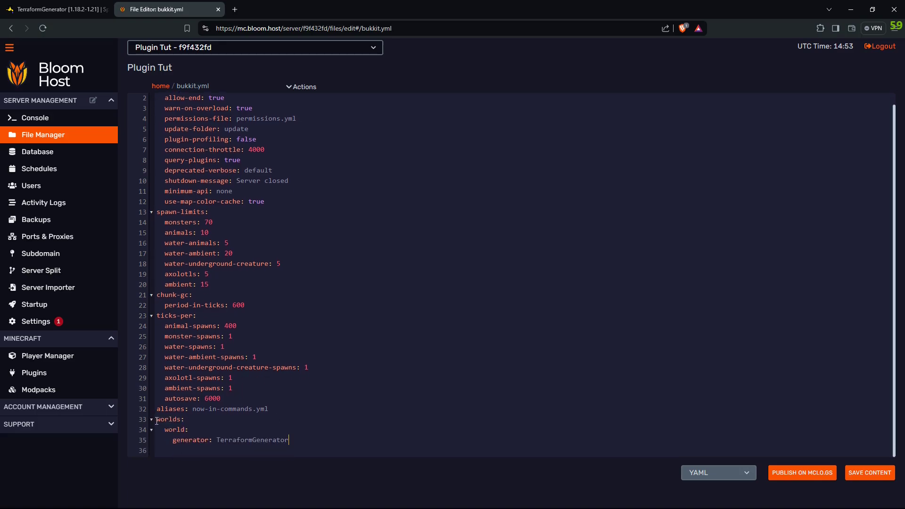
click(155, 419)
key(ctrl+v)
scroll(305, 400, down, 1)
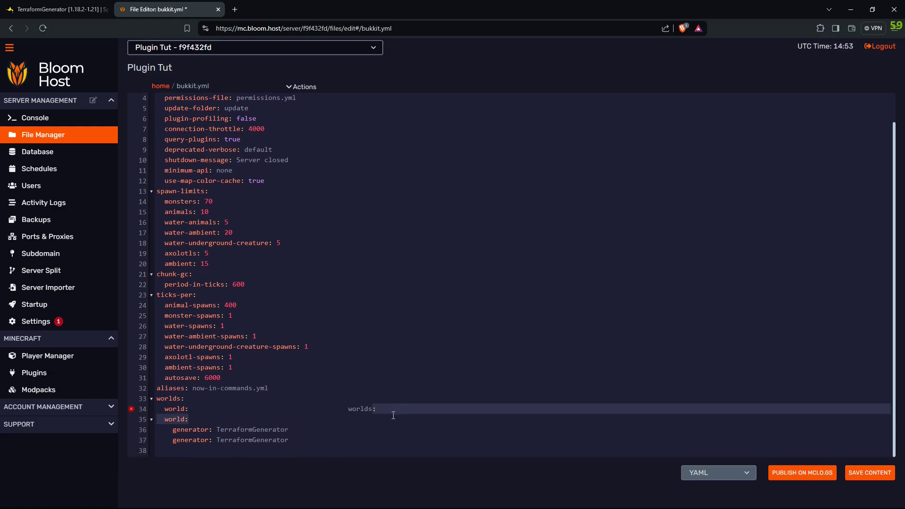
Step: Replace everything below the aliases line in bukkit.yml with the copied worlds block for TerraformGenerator, and save the file
drag(302, 442, 158, 399)
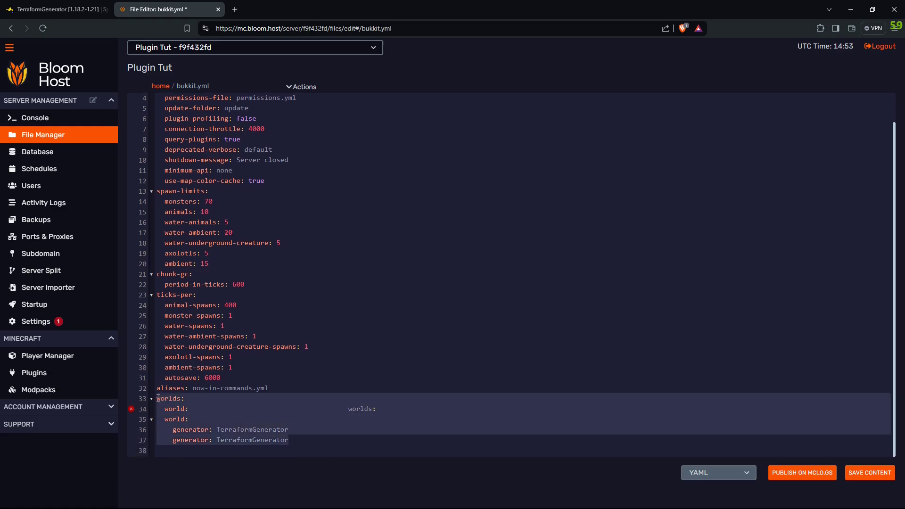
key(BackSpace)
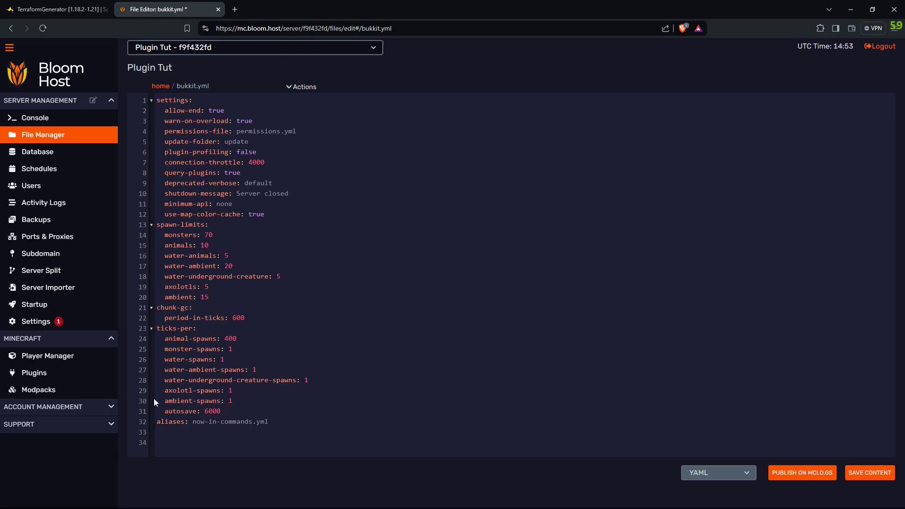
key(ctrl+v)
click(871, 475)
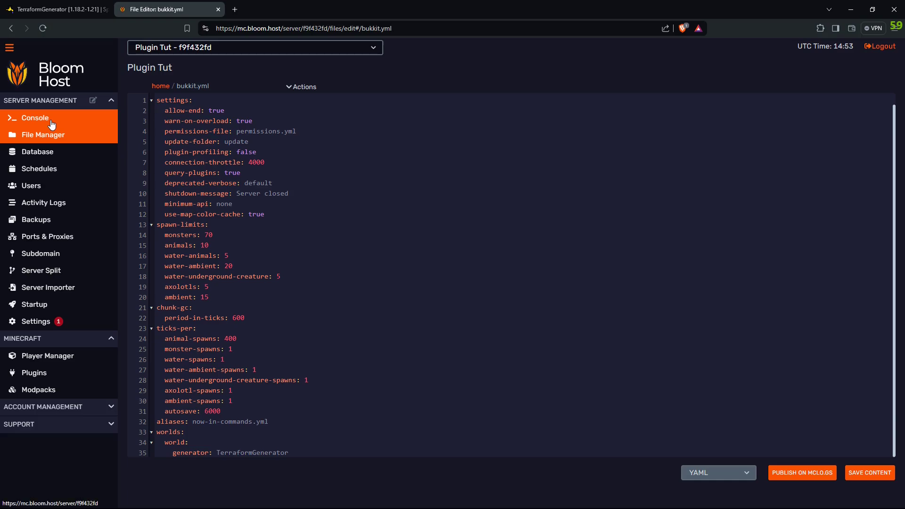
Step: Delete the world, world_nether and world_the_end folders from the server files
click(52, 140)
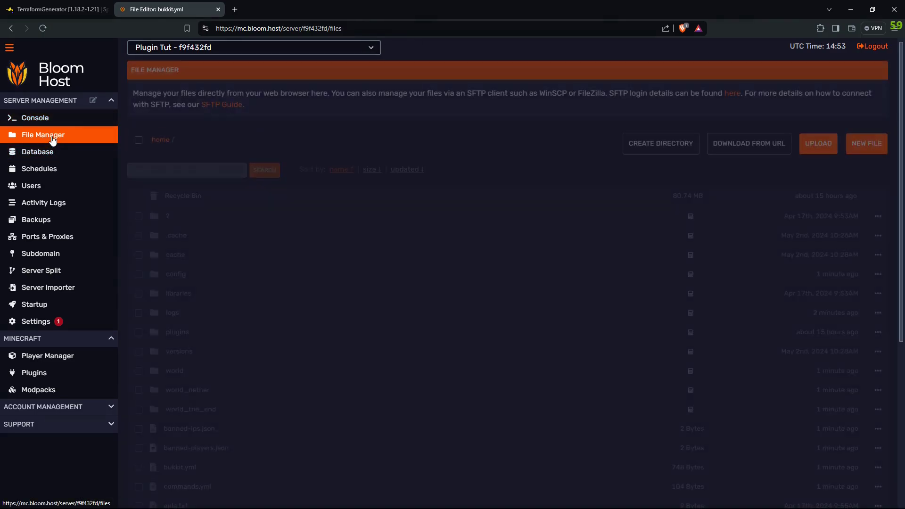
scroll(221, 361, down, 2)
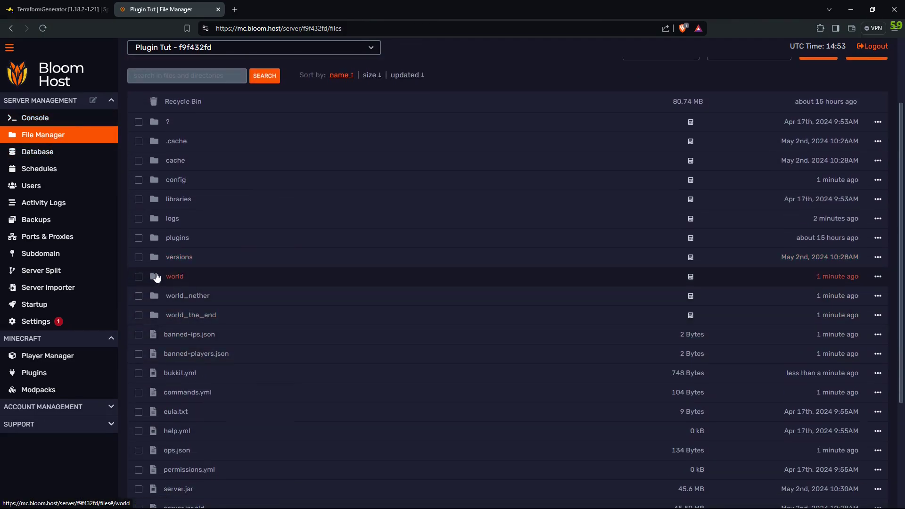
click(138, 276)
click(138, 295)
click(138, 315)
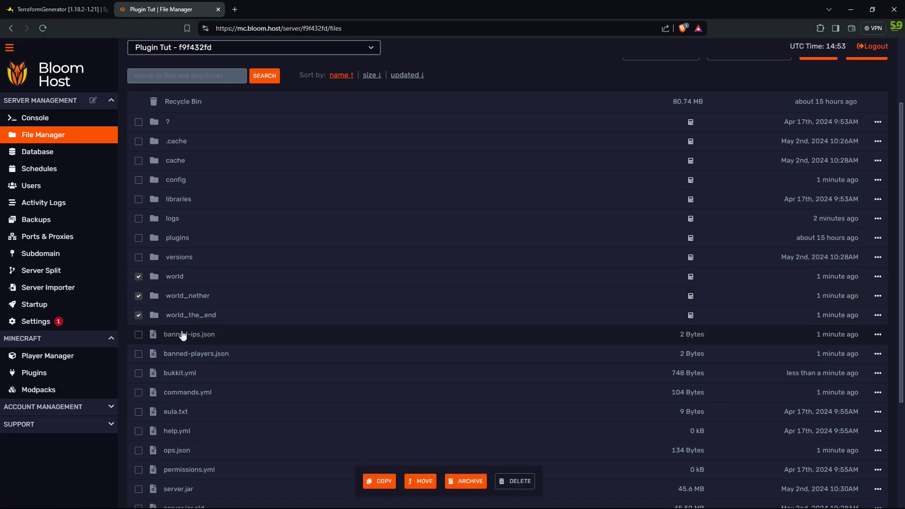
click(514, 481)
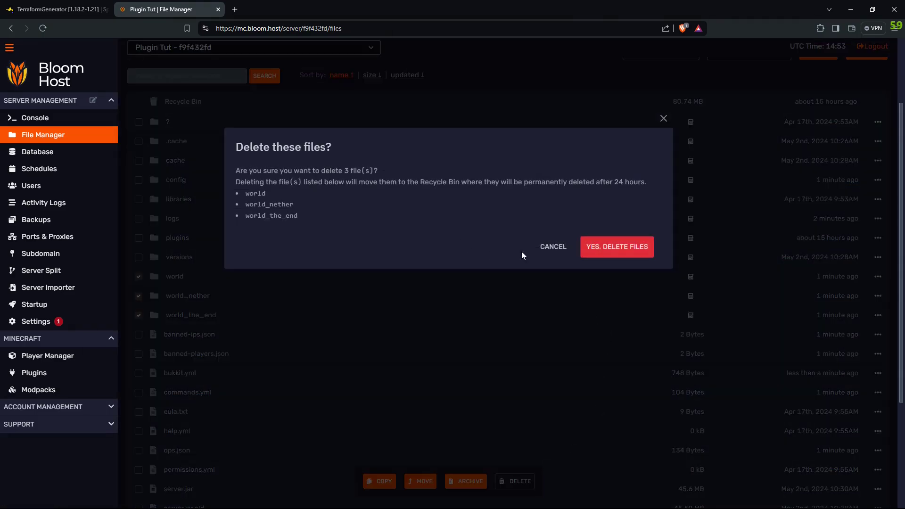
click(553, 247)
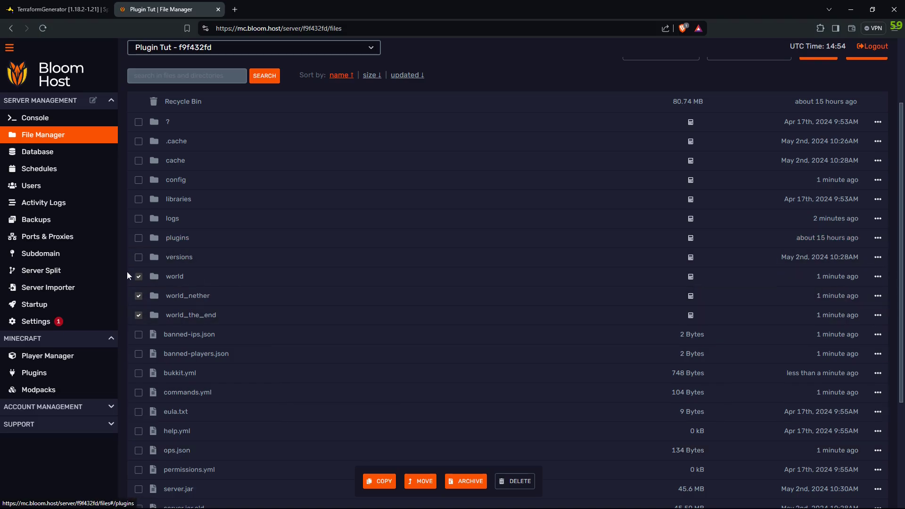
click(514, 481)
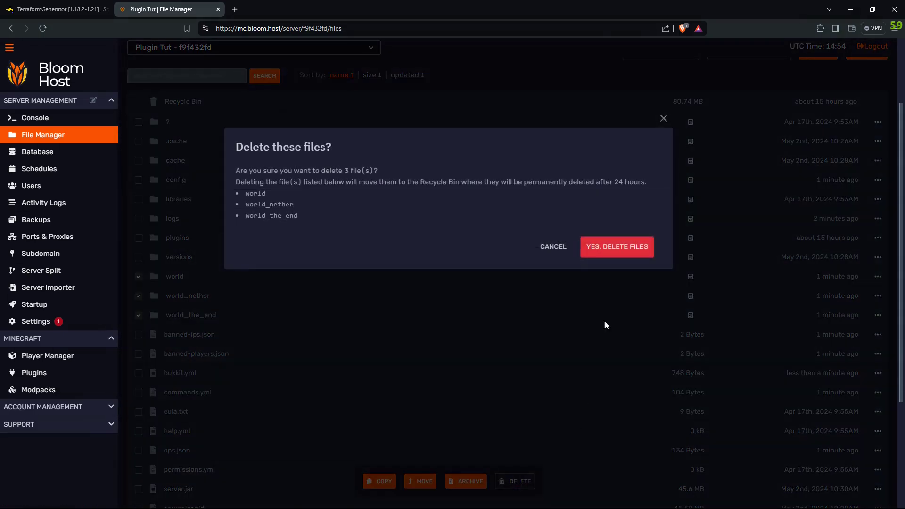
click(614, 254)
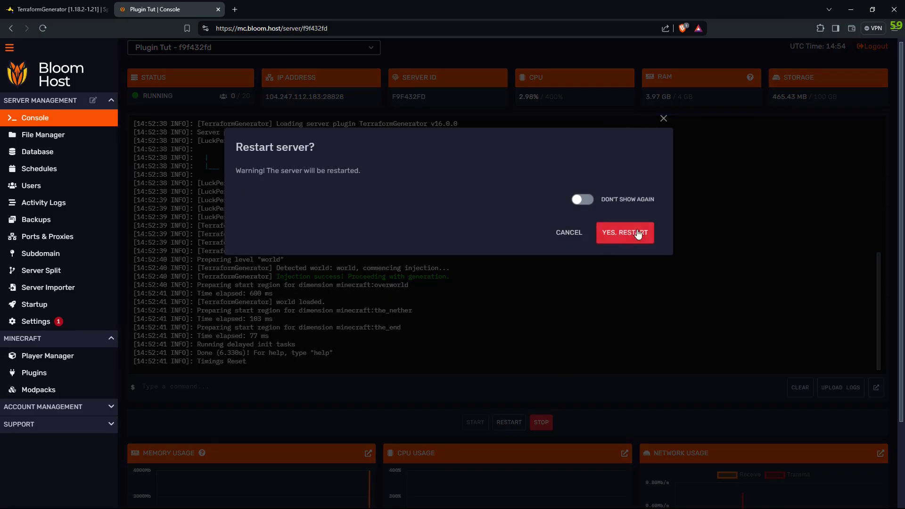
Step: Restart the server from its console
click(634, 238)
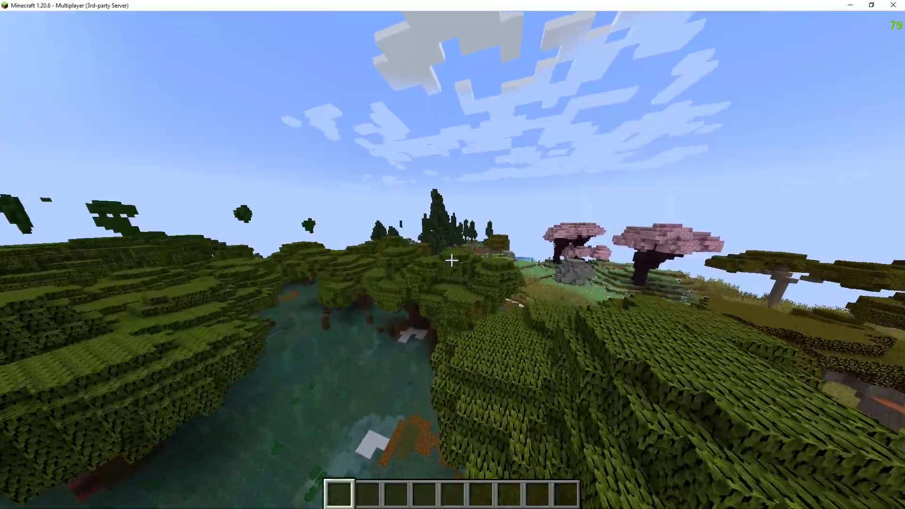
Step: Fly over the newly generated terrain to examine its forests, cherry trees, rivers and cliffs
key(w)
key(w)
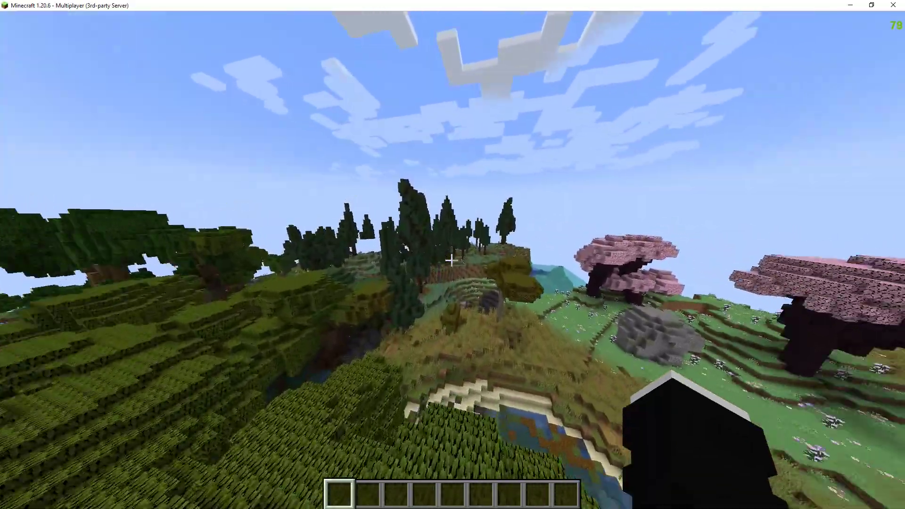
key(w)
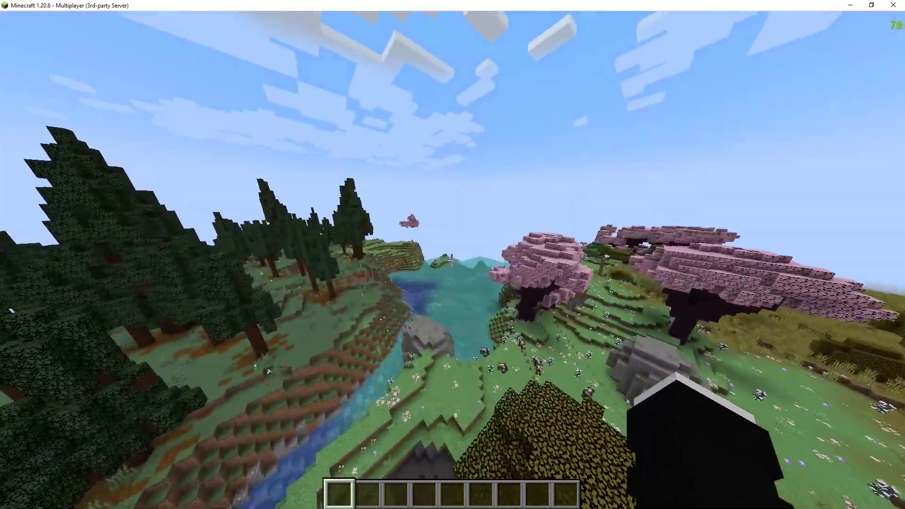
key(w)
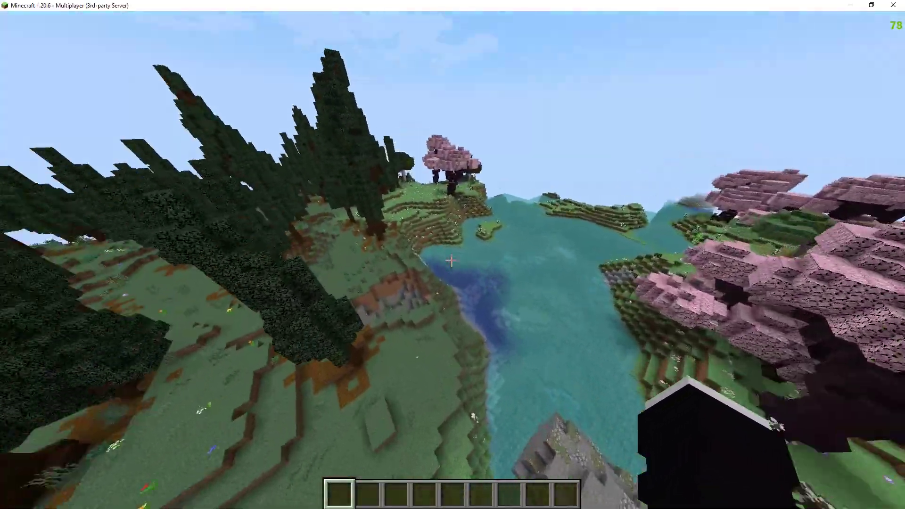
key(w)
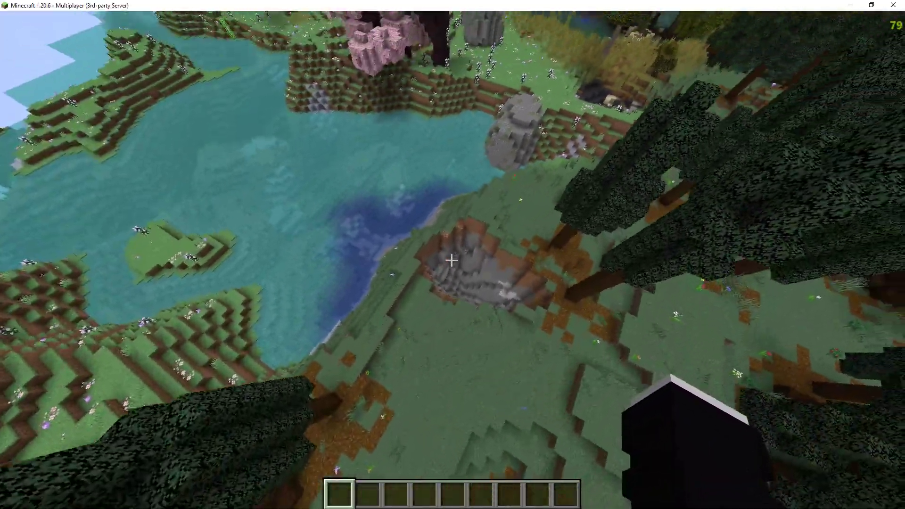
key(w)
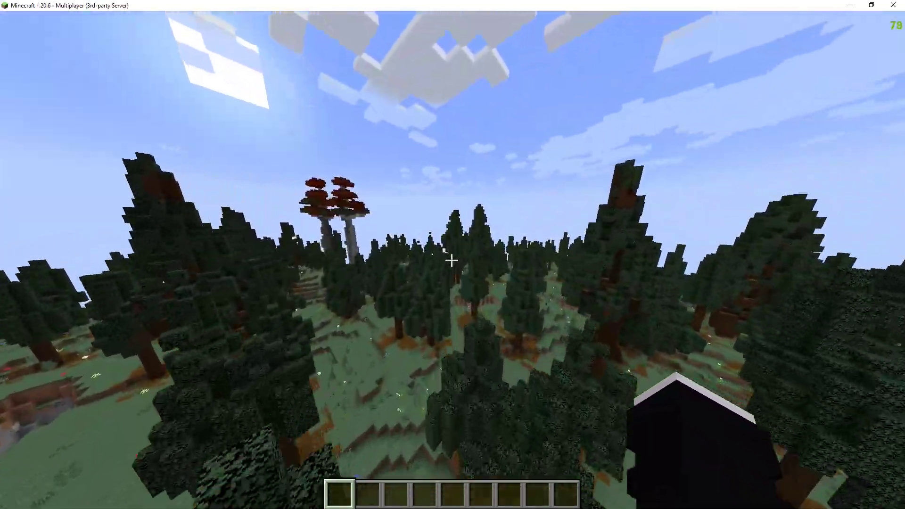
key(w)
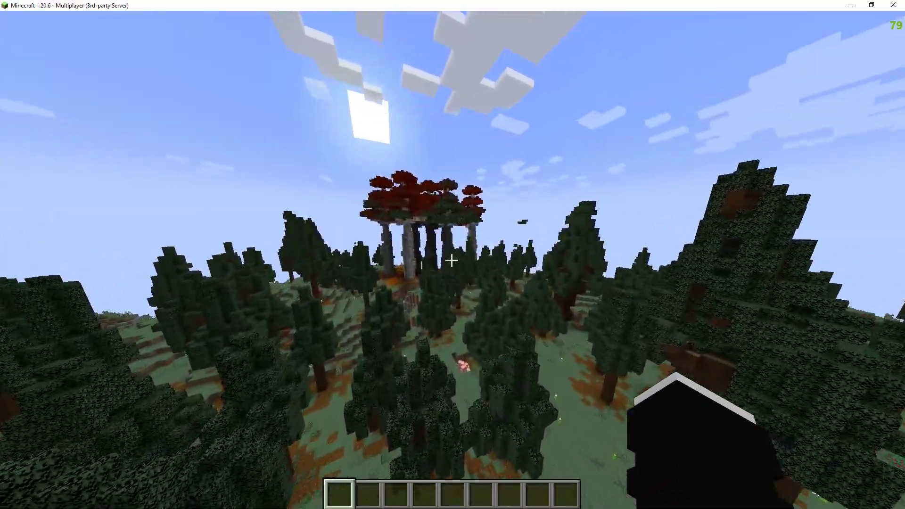
key(w)
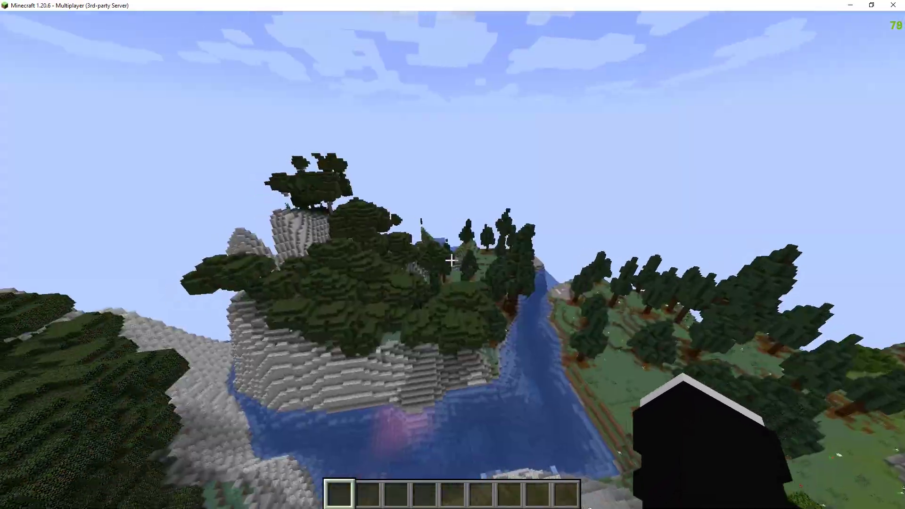
key(w)
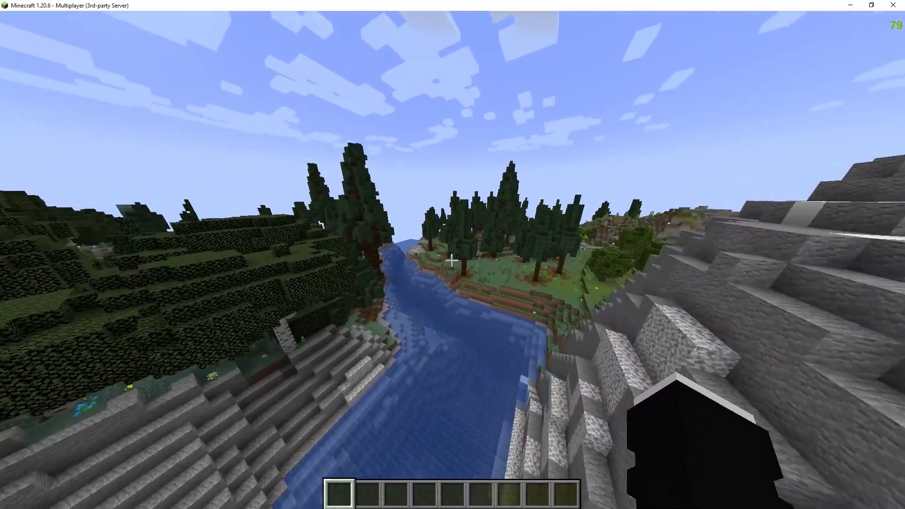
key(w)
Step: Locate the nearest mansion with the command /terra locate MansionPopulator
key(slash)
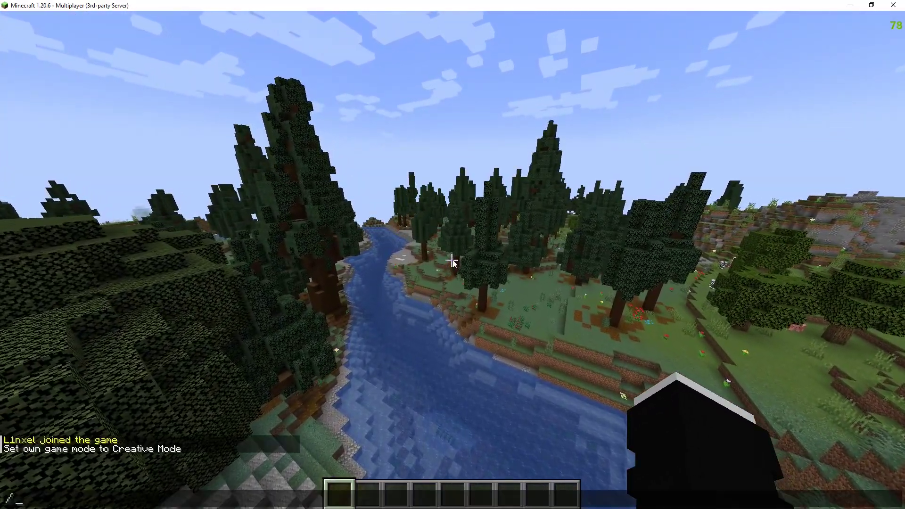
text(ter)
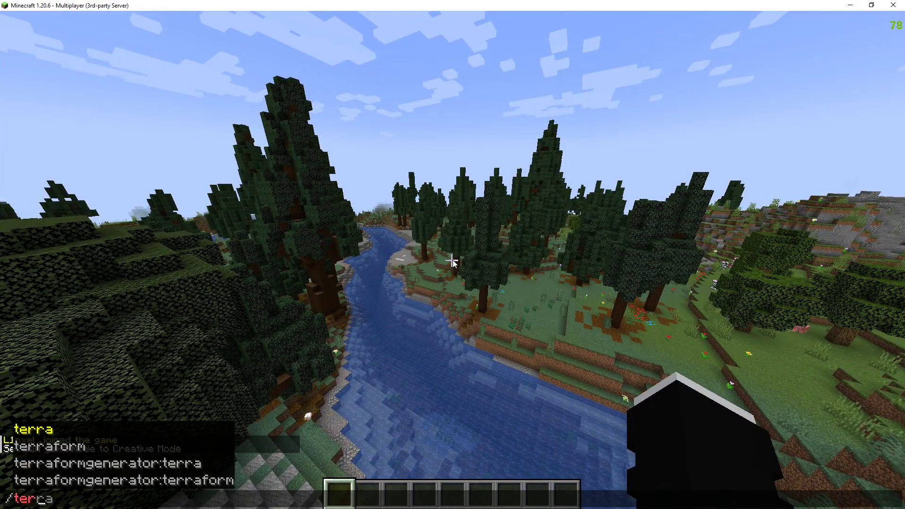
text(ra l)
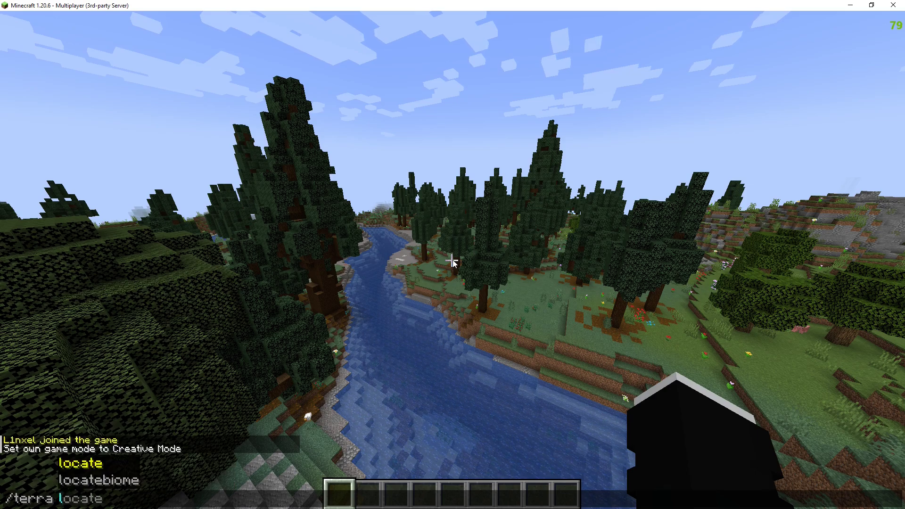
text(ocate)
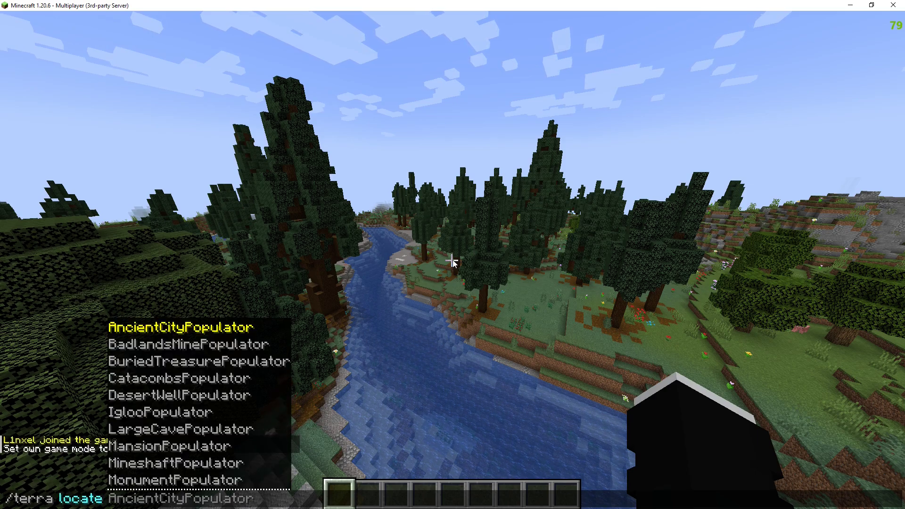
key(Tab)
key(Tab)
key(Tab)
key(Tab)
key(Tab)
key(Tab)
key(Tab)
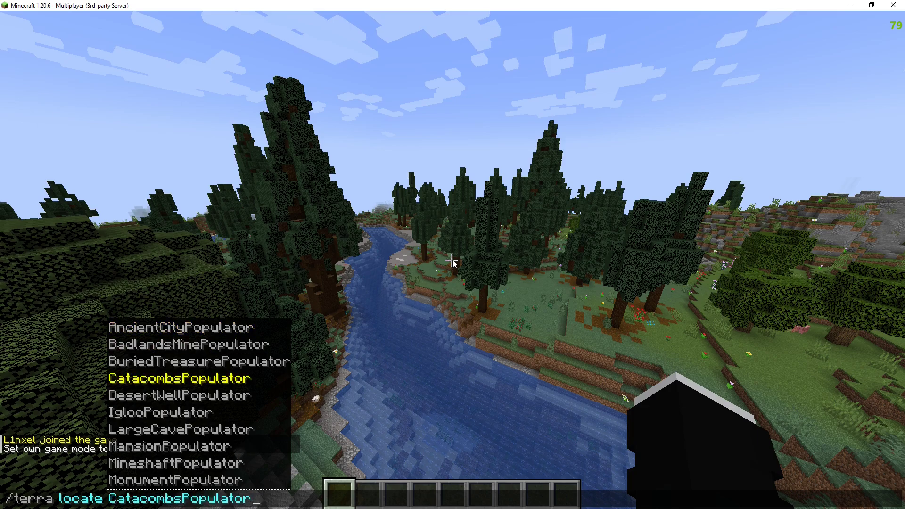
key(Tab)
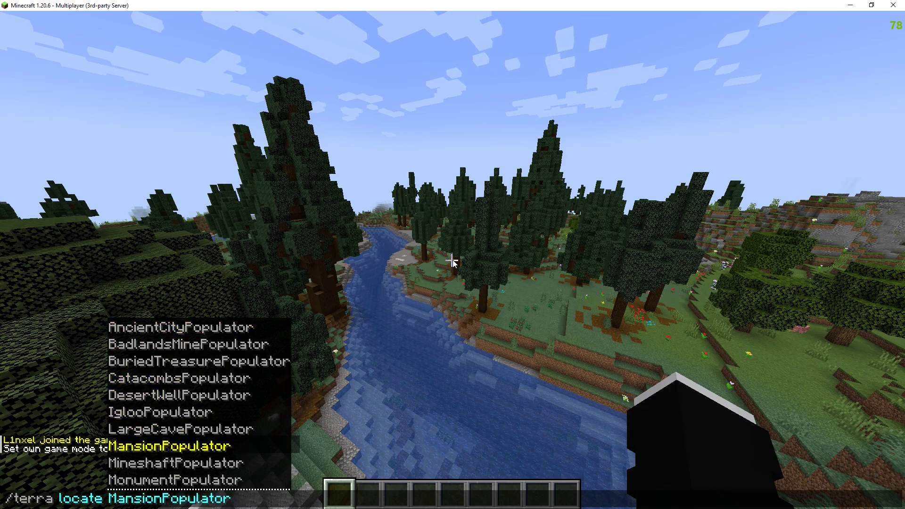
key(Return)
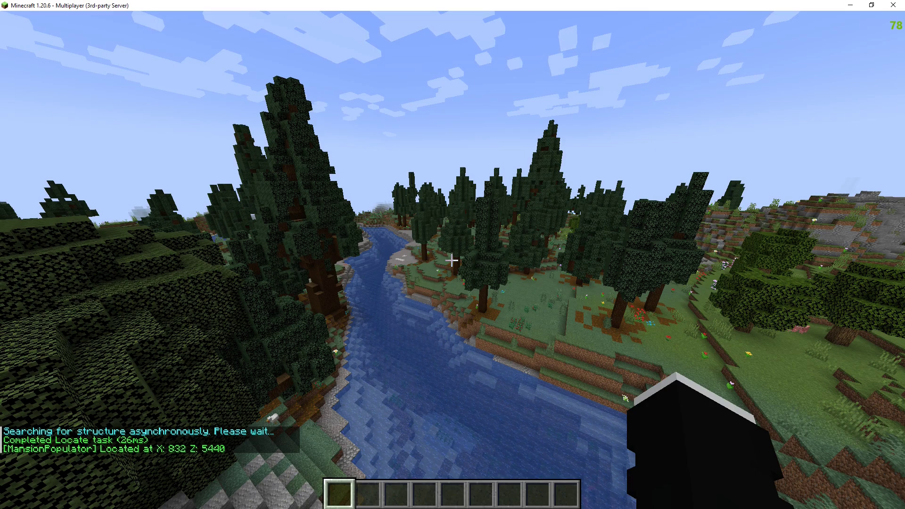
key(slash)
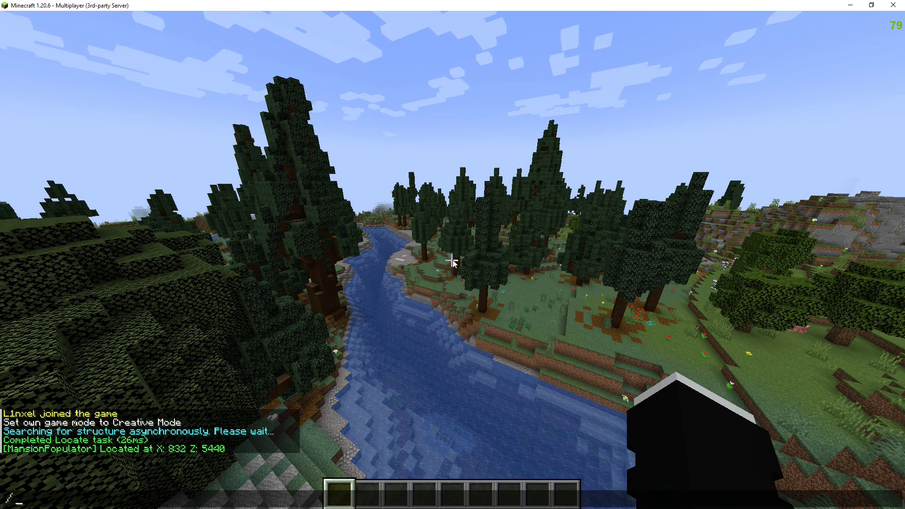
text(tp L1nxel )
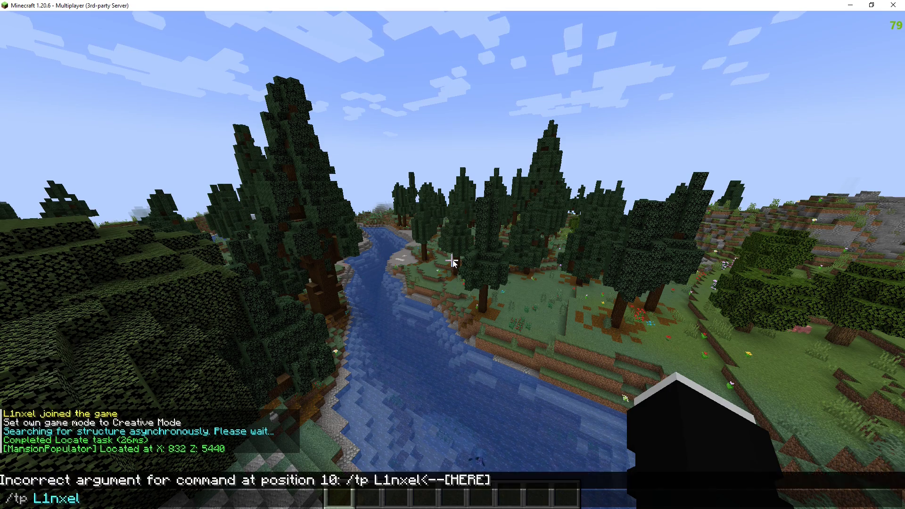
text(832 100)
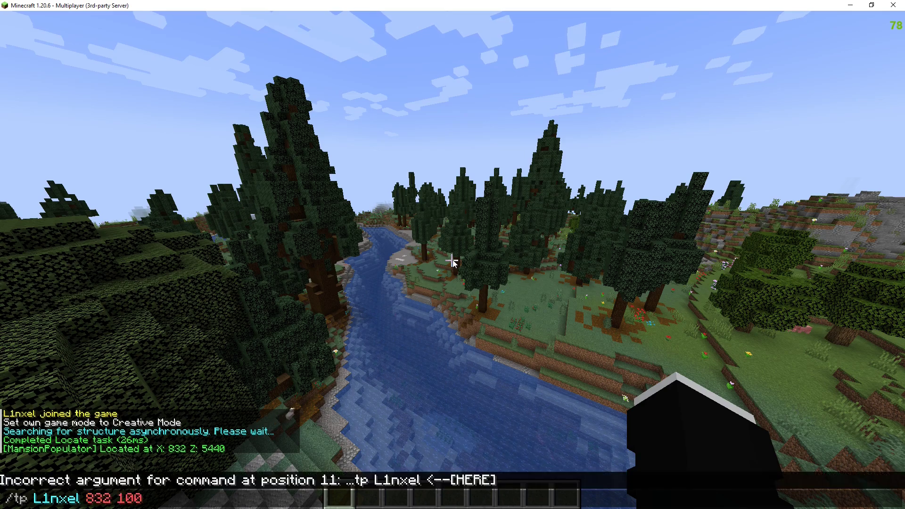
text( 5440)
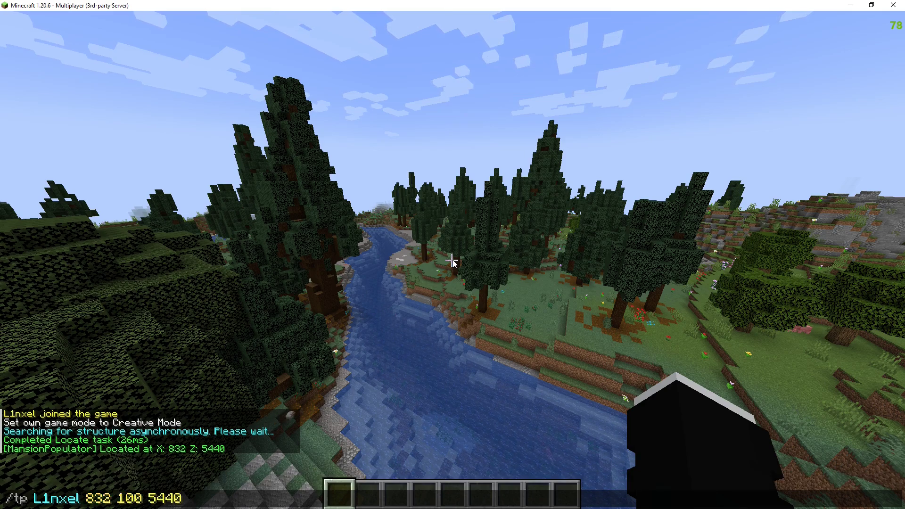
key(Return)
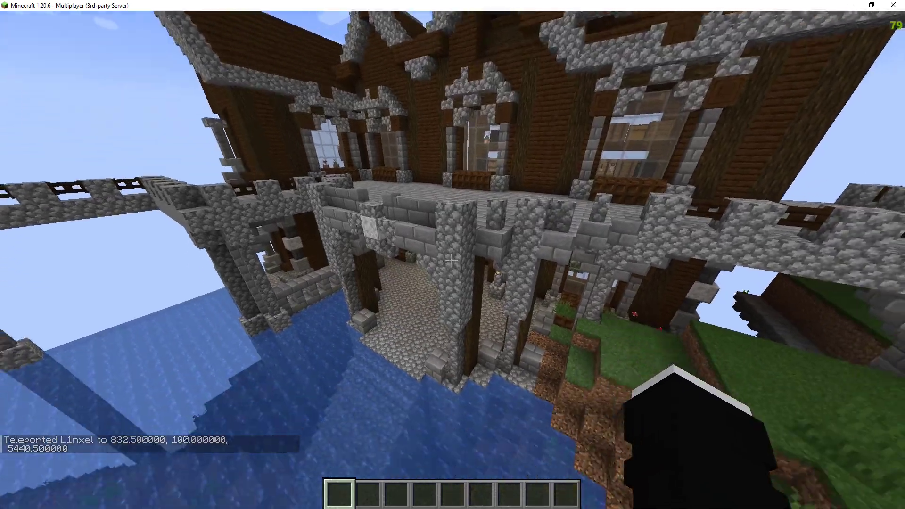
Step: Fly around the outside of the mansion to examine its walls, roofs, balconies and waterside surroundings
key(a)
key(shift)
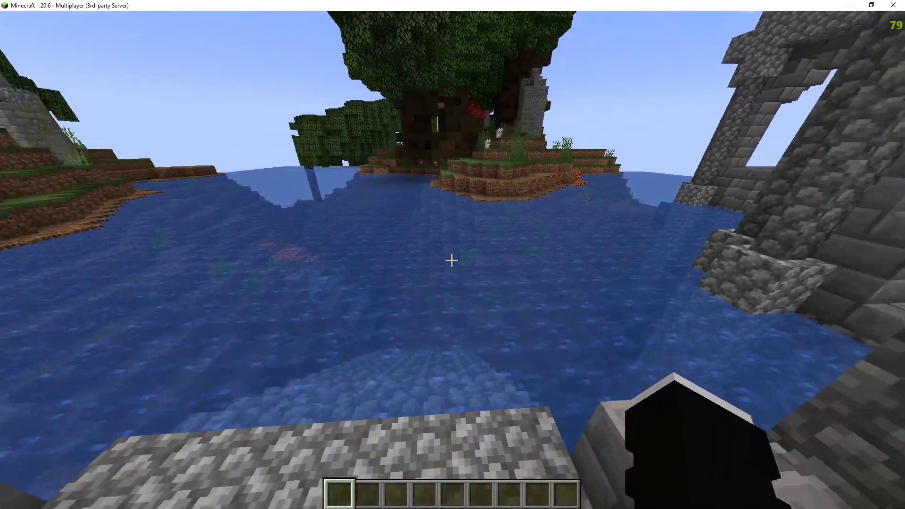
key(w)
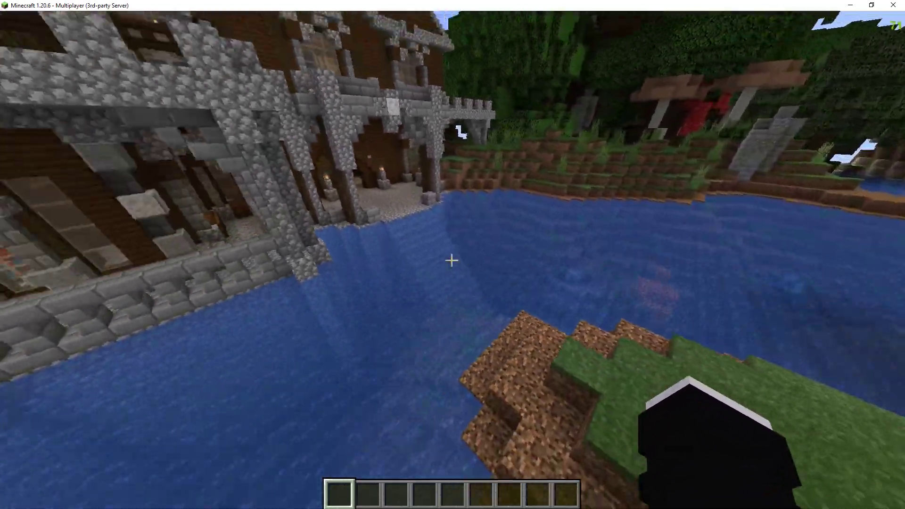
key(w)
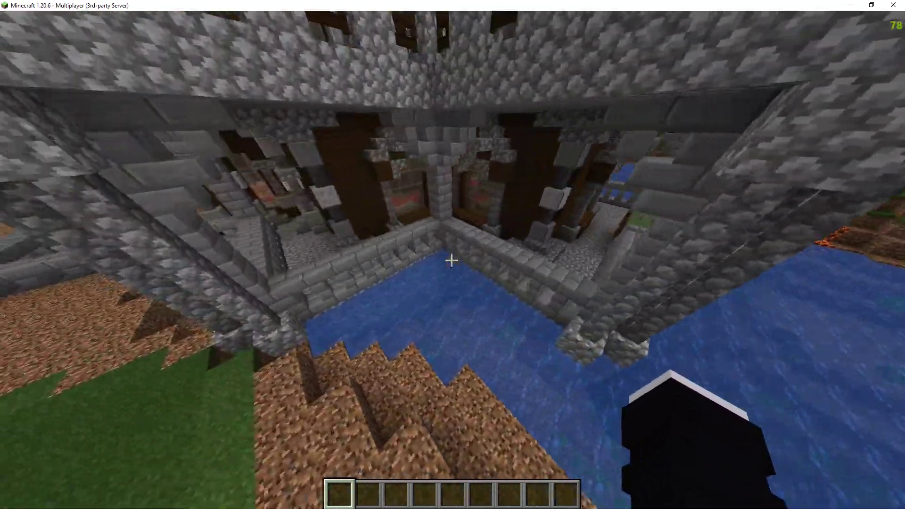
key(w)
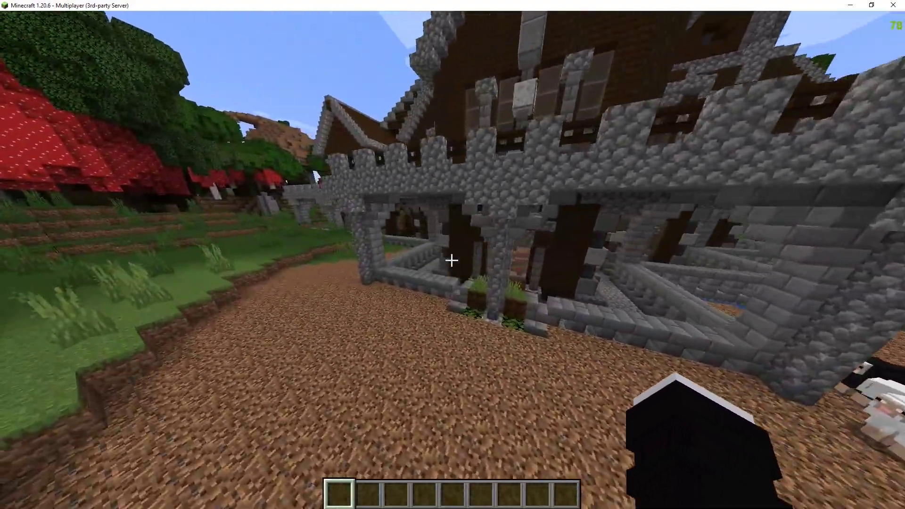
key(w)
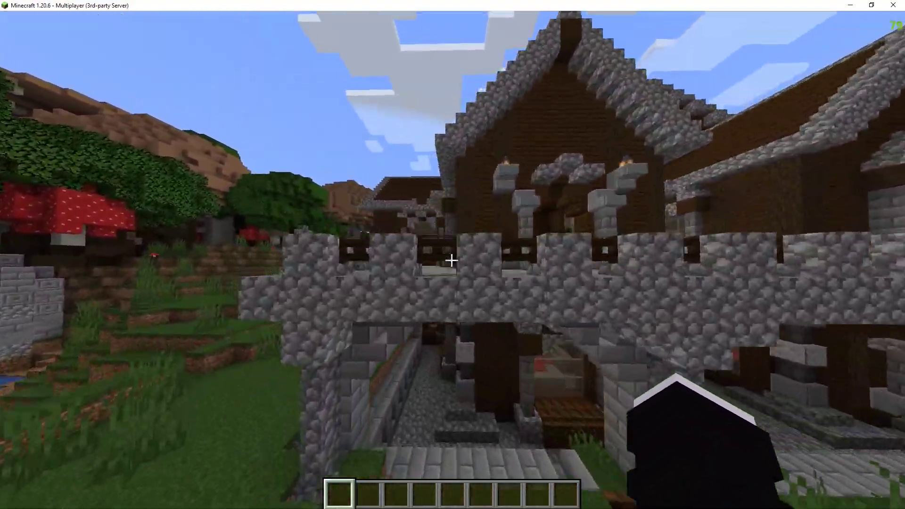
key(w)
mouse_move(451, 260)
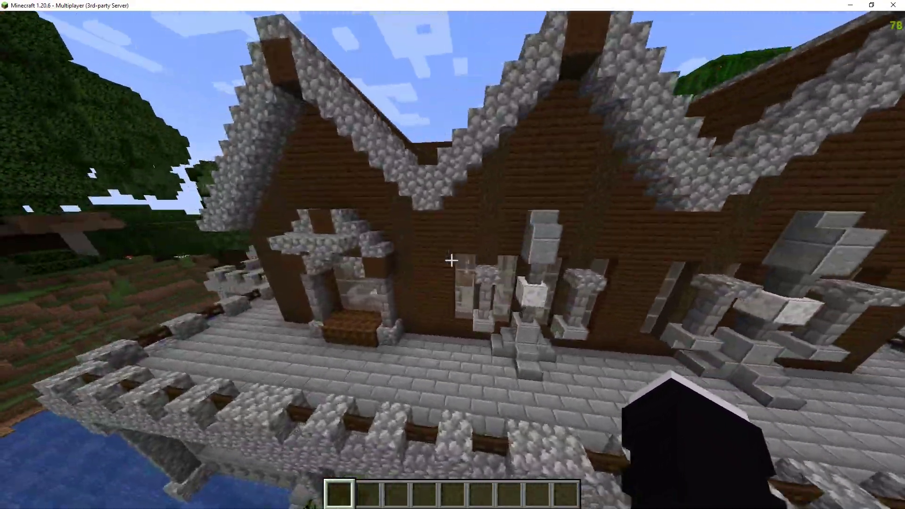
key(w)
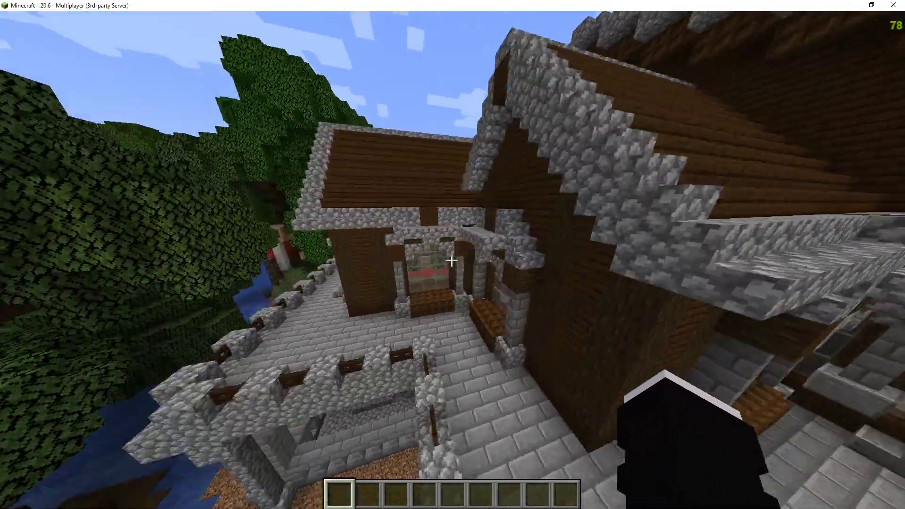
key(w)
key(shift)
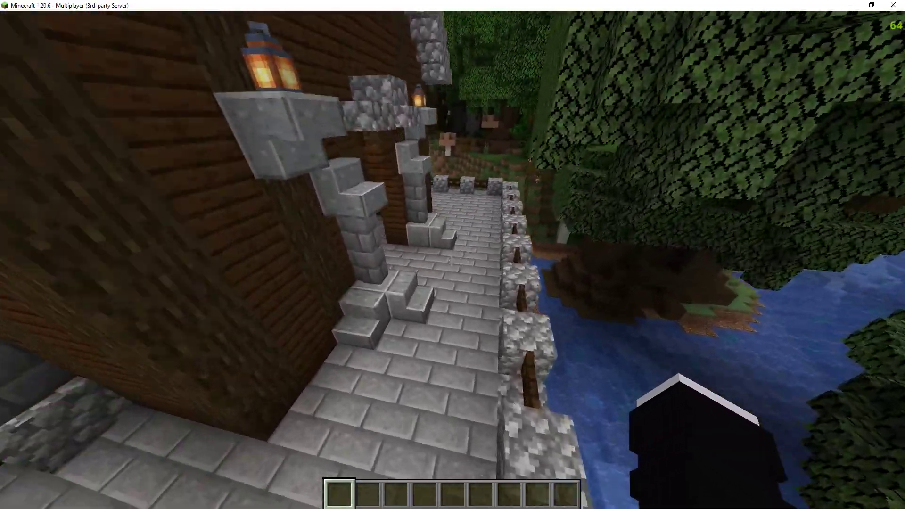
Step: Enter the mansion and check the chests and barrels on the storage room shelves
key(w)
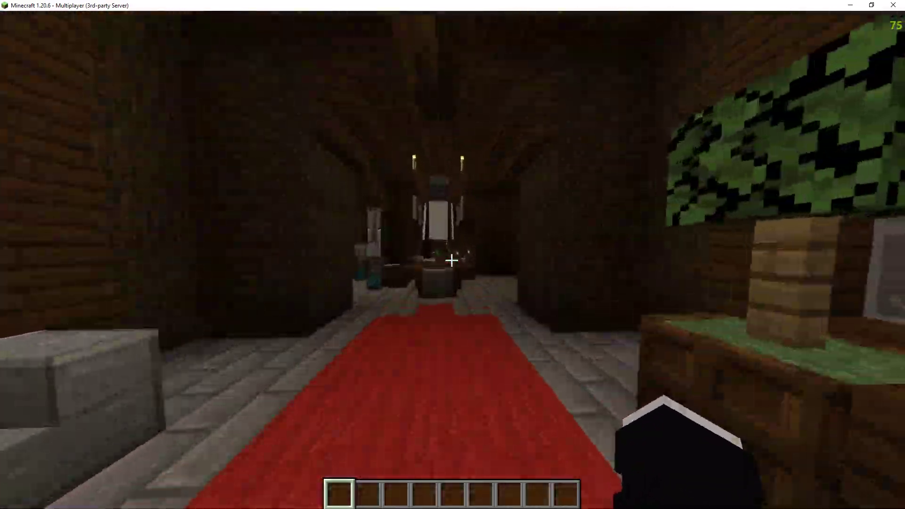
key(w)
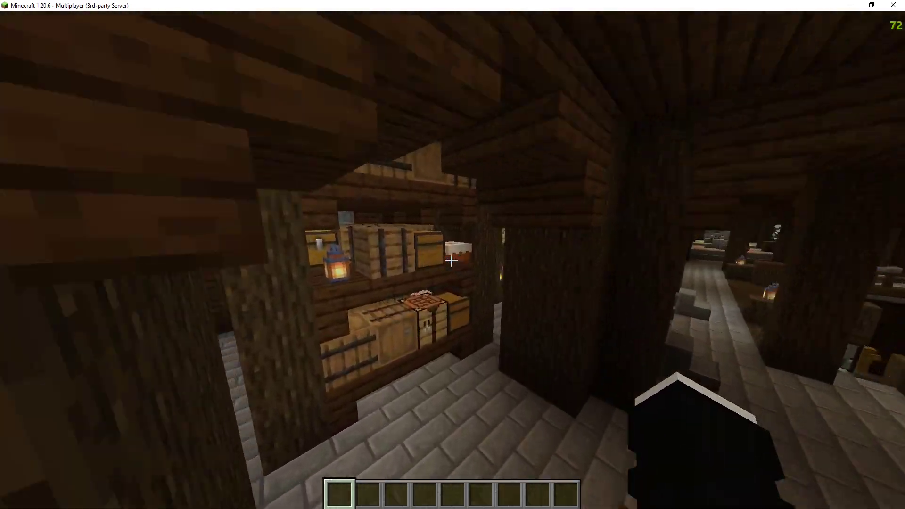
right_click(451, 260)
key(e)
right_click(451, 261)
key(e)
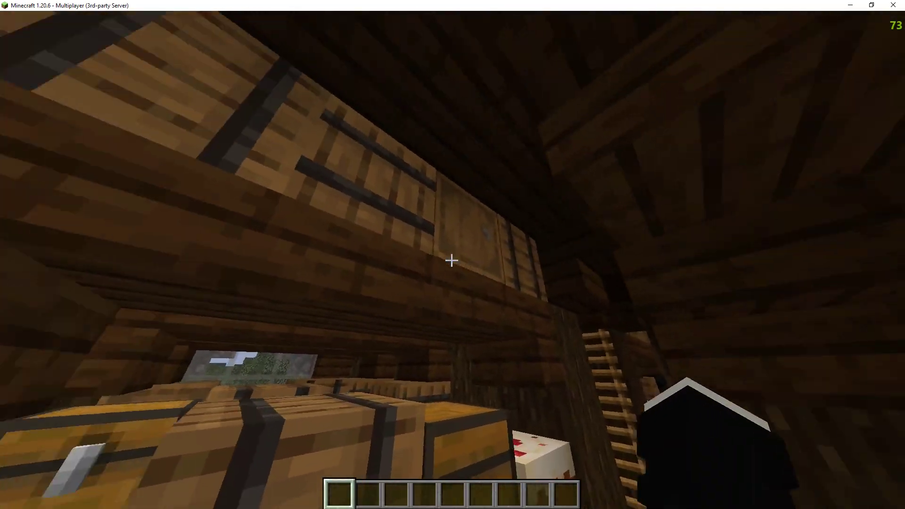
Step: Explore the mansion's interior, from the upper floor through the main hall to the dining room
mouse_move(451, 261)
key(w)
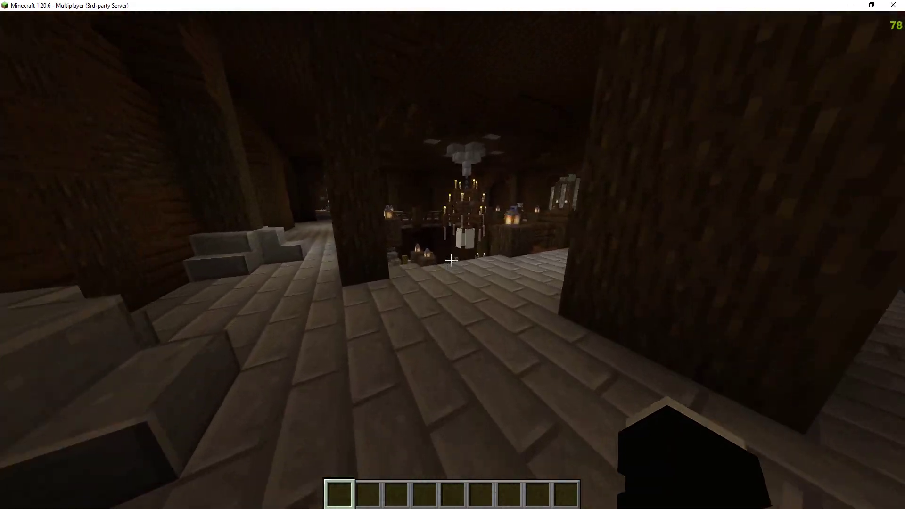
key(w)
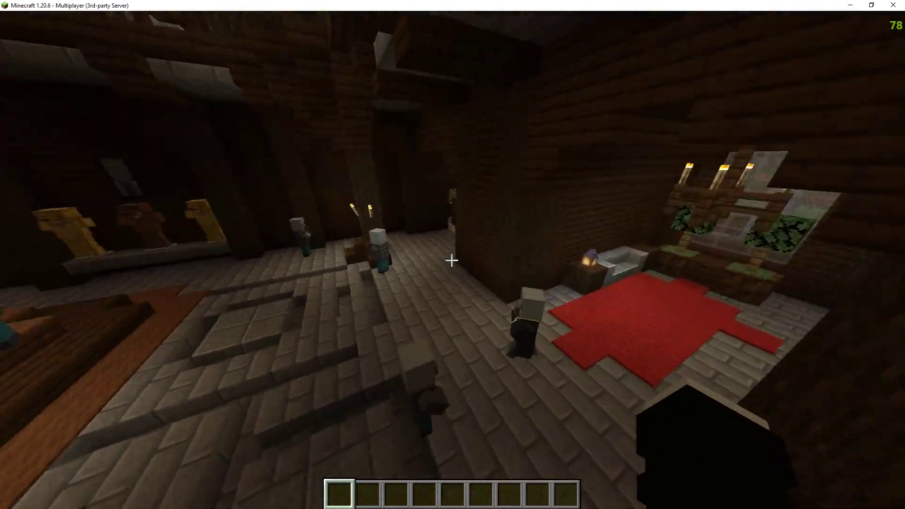
key(w)
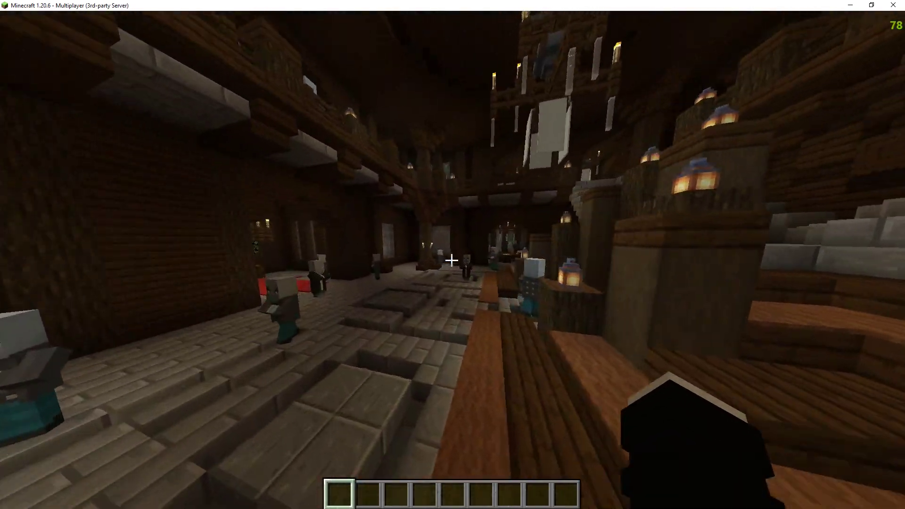
key(w)
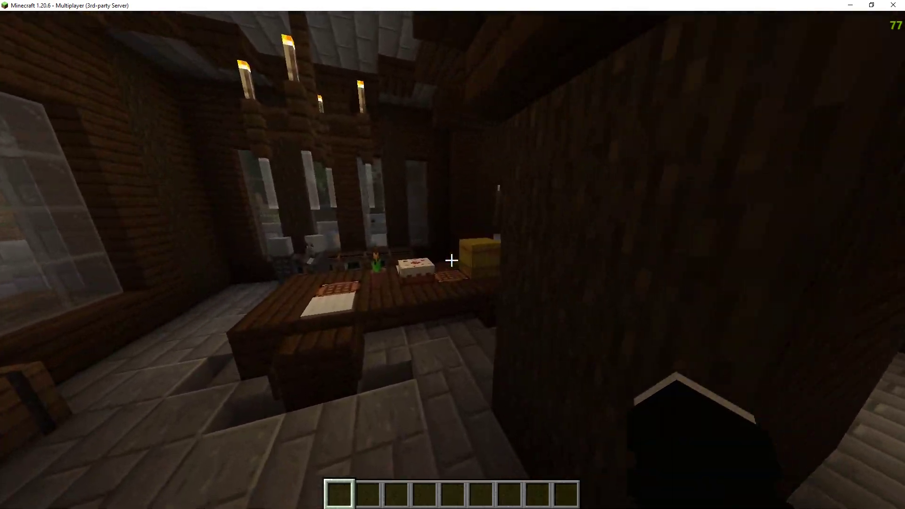
Step: Walk past the mansion's dining table and hay bales into the hallway to examine the furnished rooms
key(w)
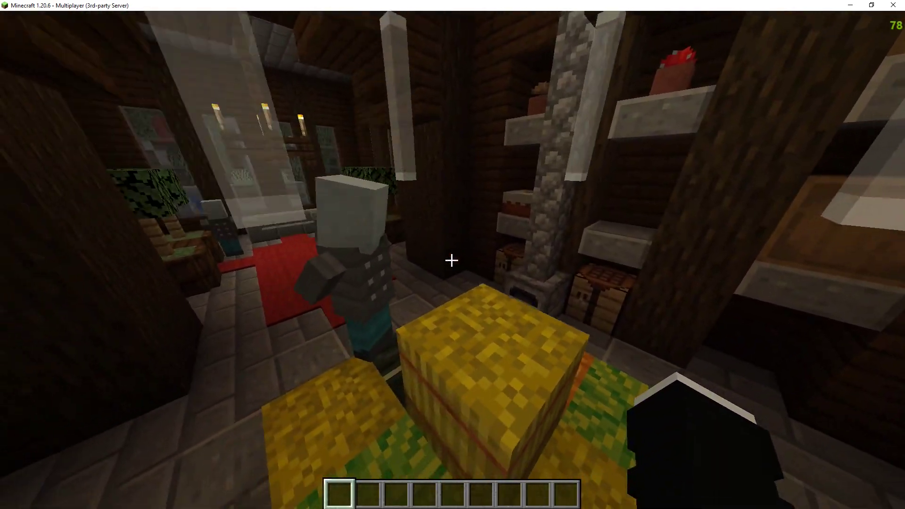
key(w)
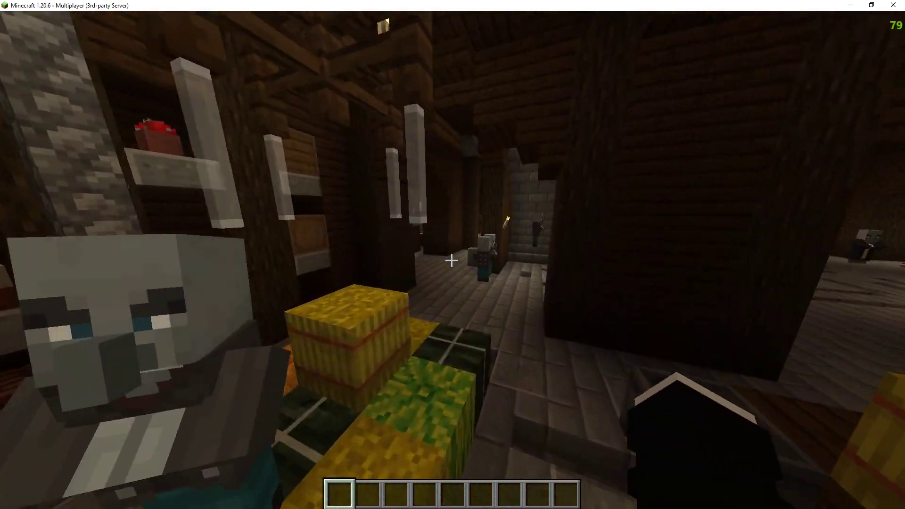
key(w)
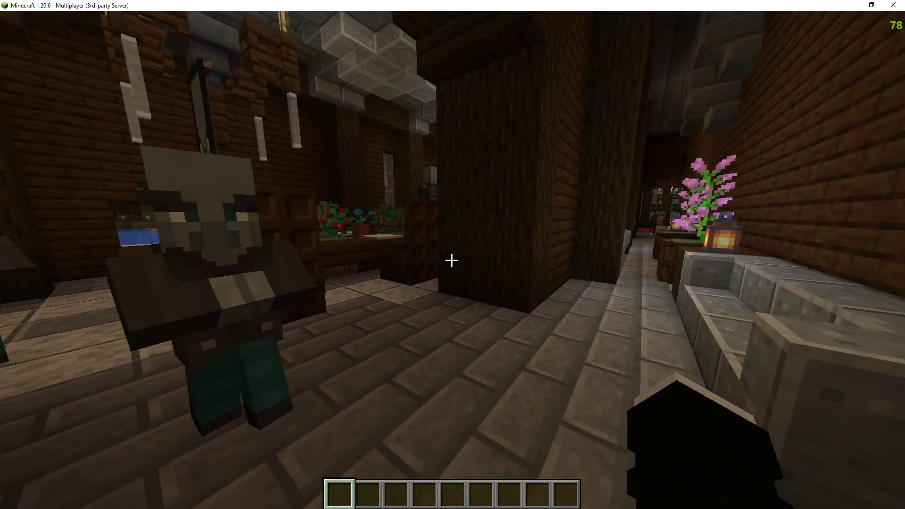
Step: Locate the nearest village by running the command /terra locate VillagePopulator
key(t)
key(Up)
key(Up)
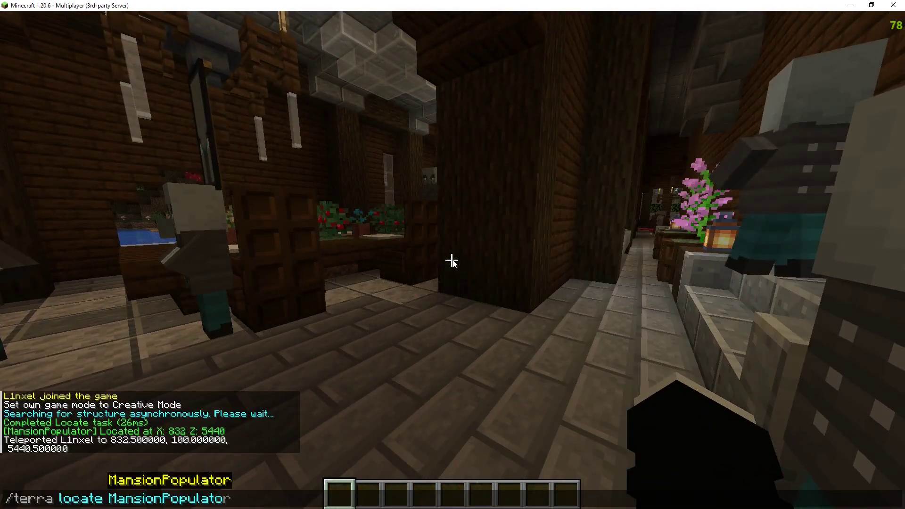
key(BackSpace)
key(BackSpace)
key(BackSpace)
key(BackSpace)
key(BackSpace)
key(BackSpace)
key(BackSpace)
key(BackSpace)
key(BackSpace)
key(BackSpace)
key(BackSpace)
key(BackSpace)
key(BackSpace)
key(BackSpace)
key(BackSpace)
key(BackSpace)
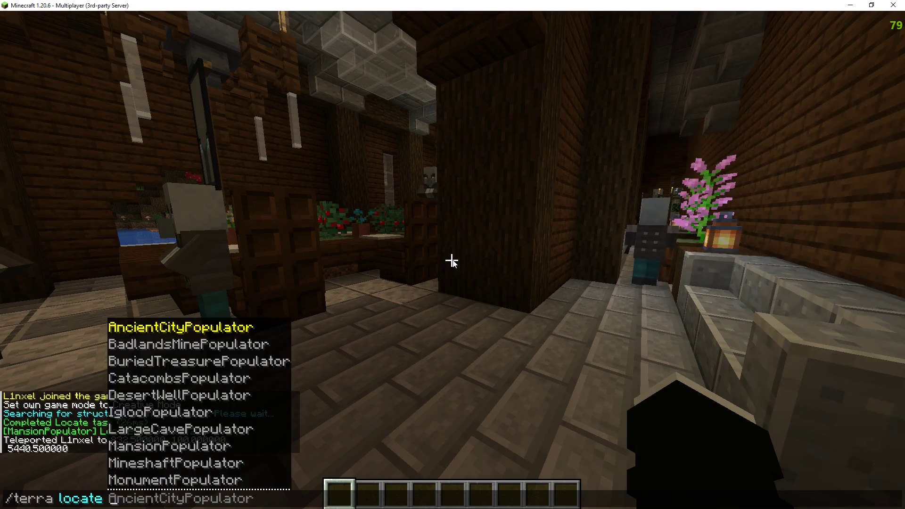
text(vi)
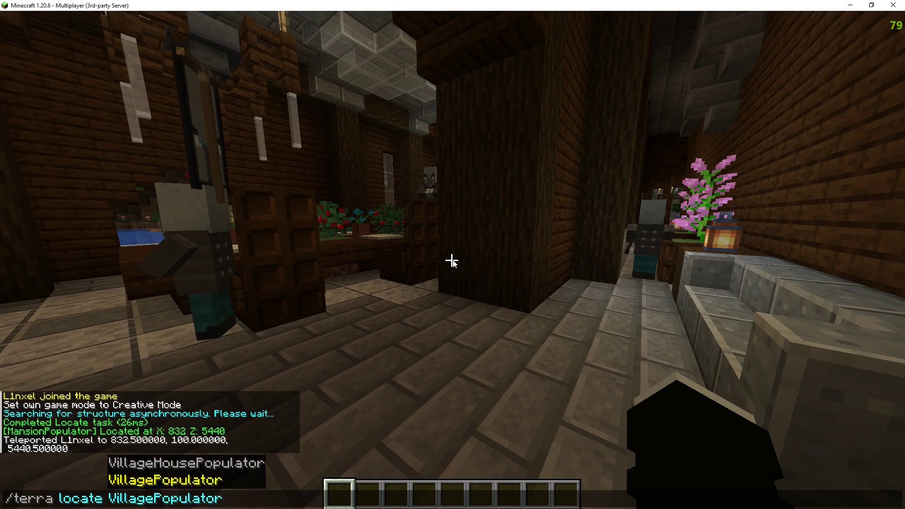
key(Return)
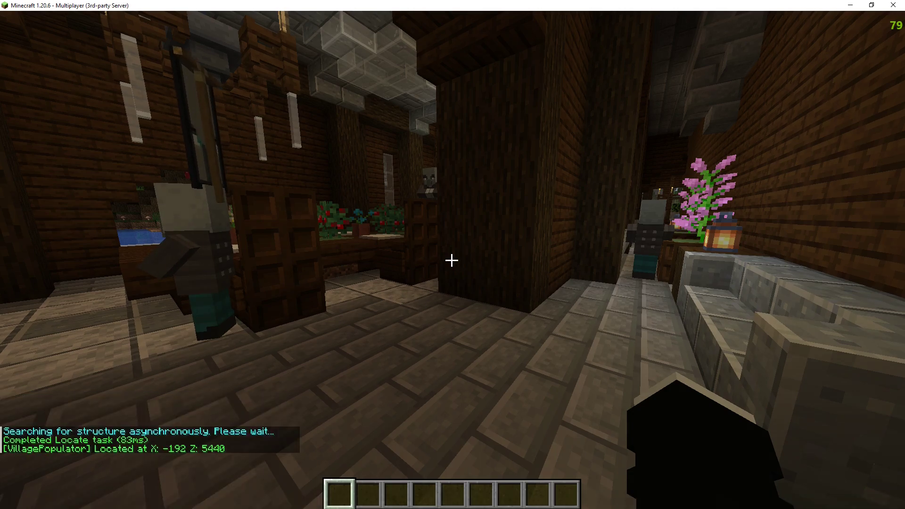
text(/tp L1nxel)
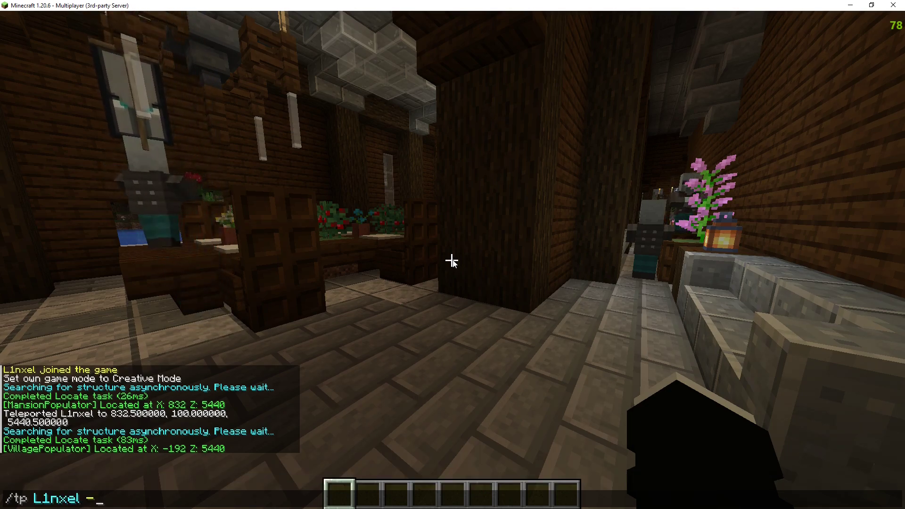
text( -192 100 544)
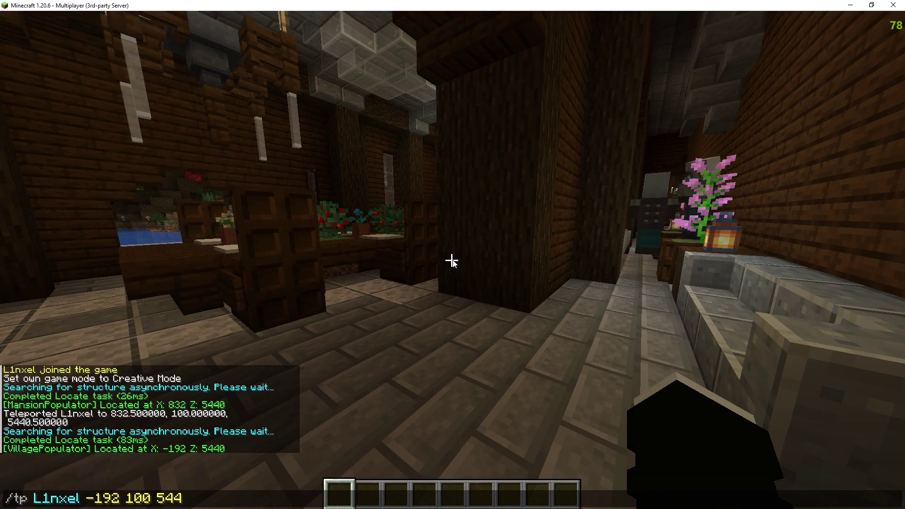
text(0)
key(Return)
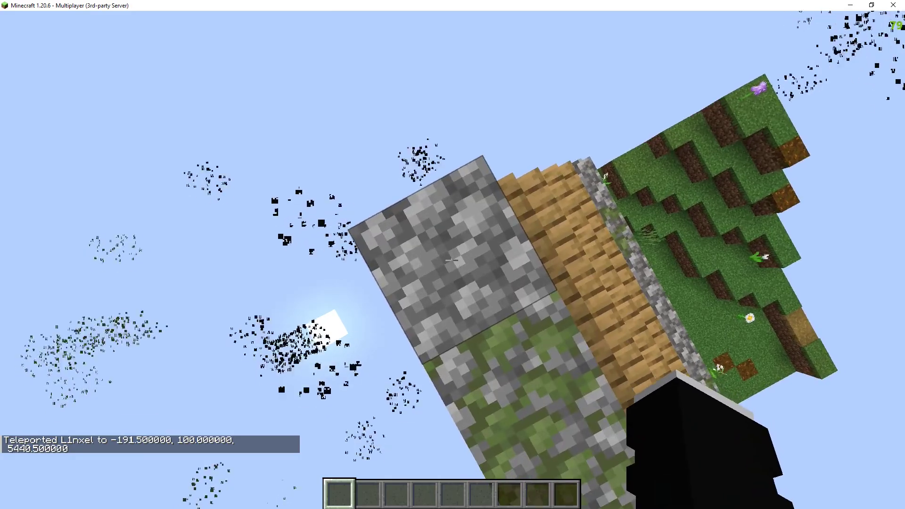
Step: Explore the village up to the stone building with stained-glass windows and check the two chests in its corner
key(a)
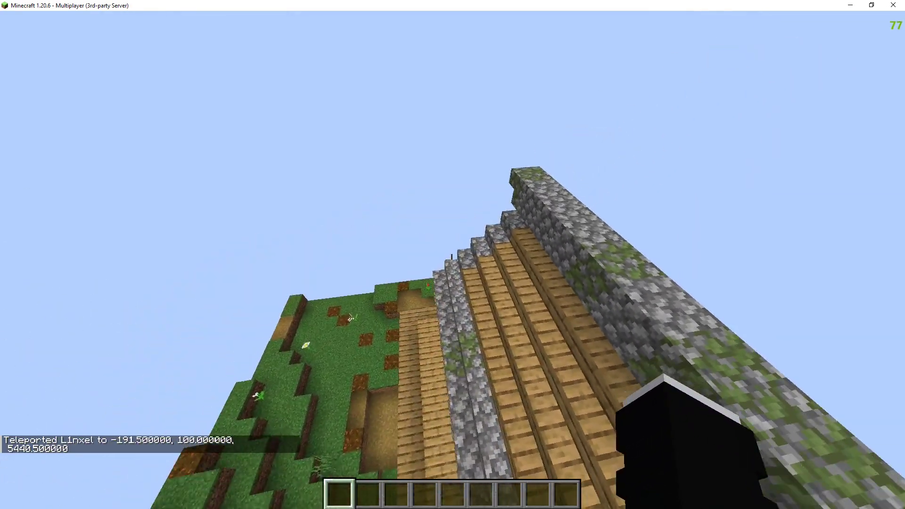
key(w)
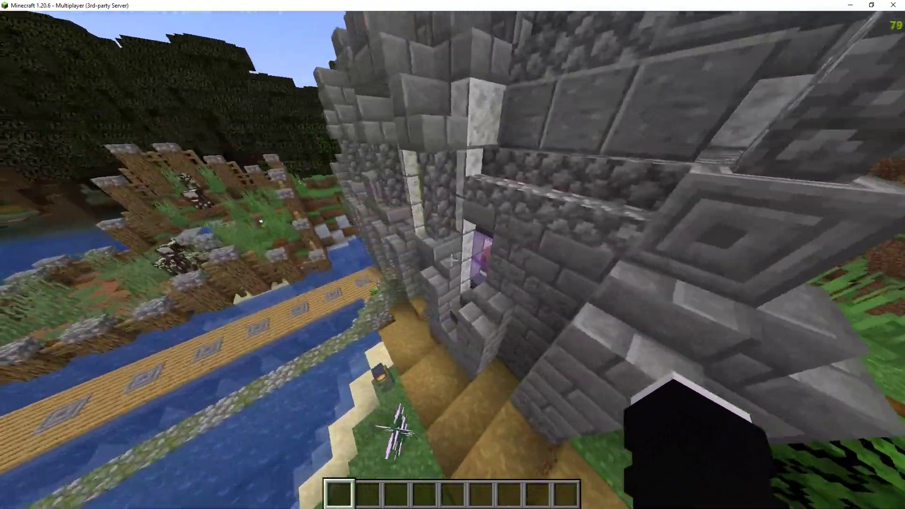
key(w)
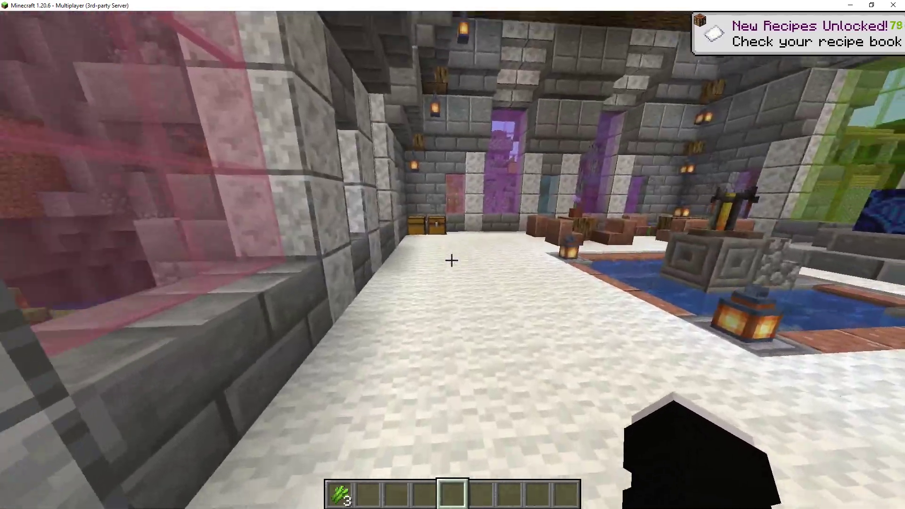
key(Escape)
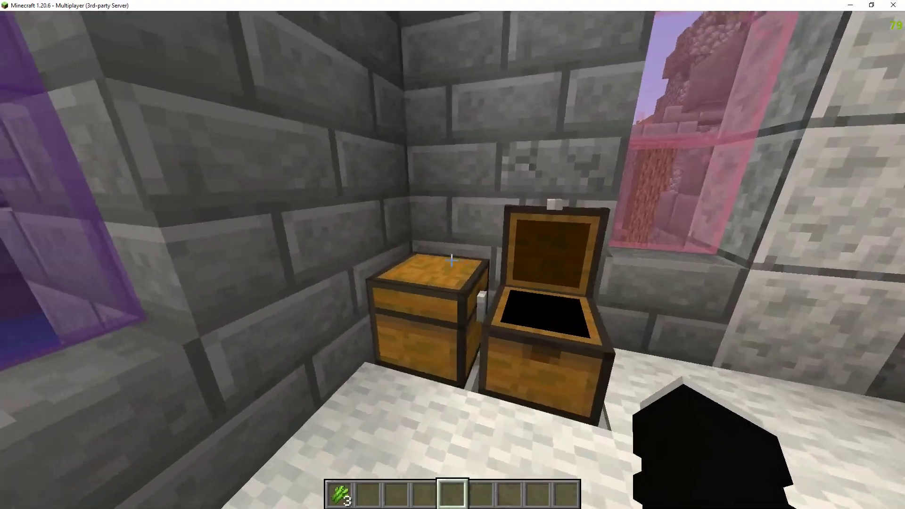
right_click(452, 261)
key(Escape)
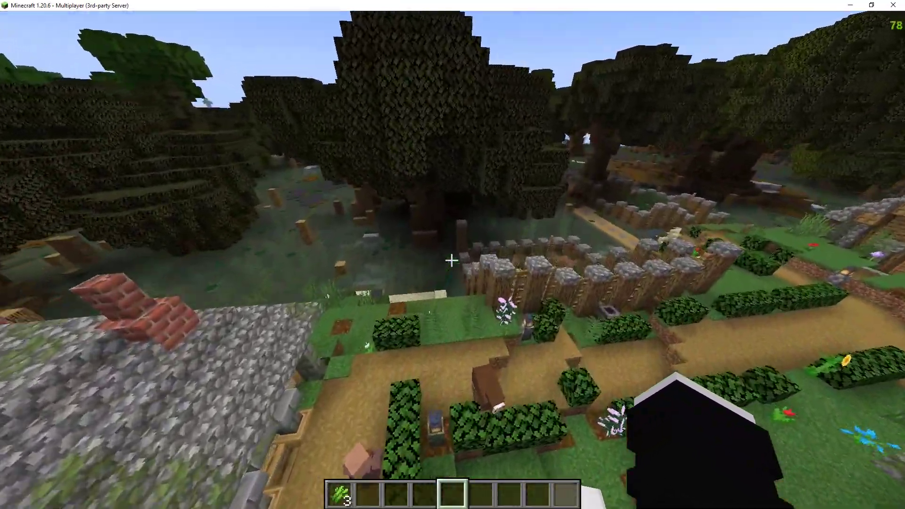
Step: Descend to the village house with the mossy cobblestone roof, enter through its door and examine the furnished interior
key(w)
key(shift)
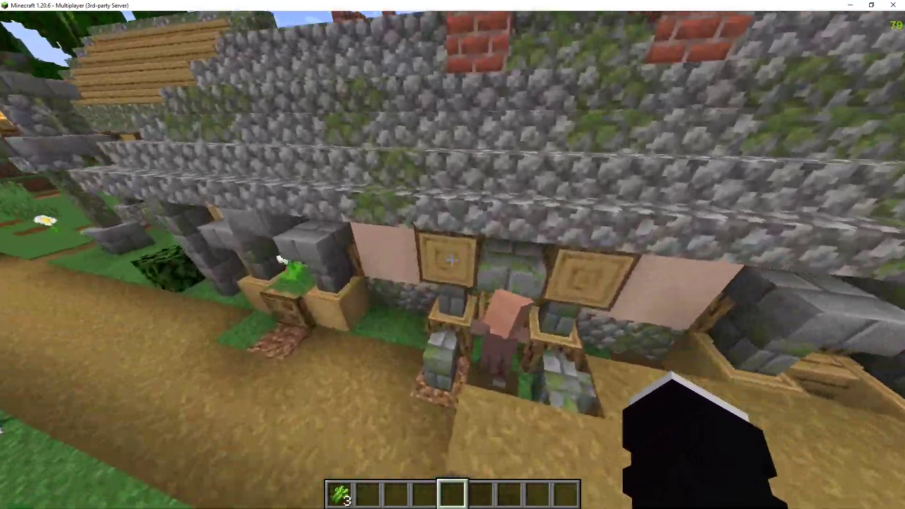
key(space)
key(w)
right_click(452, 261)
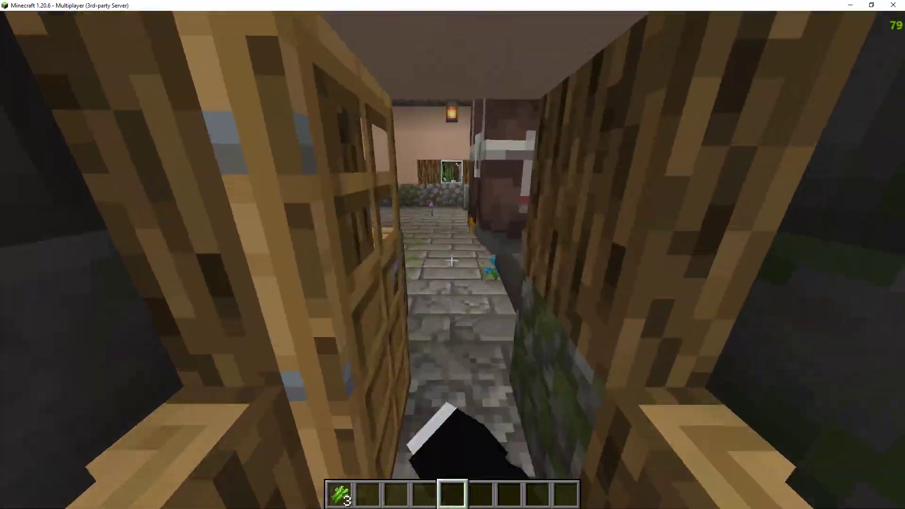
key(w)
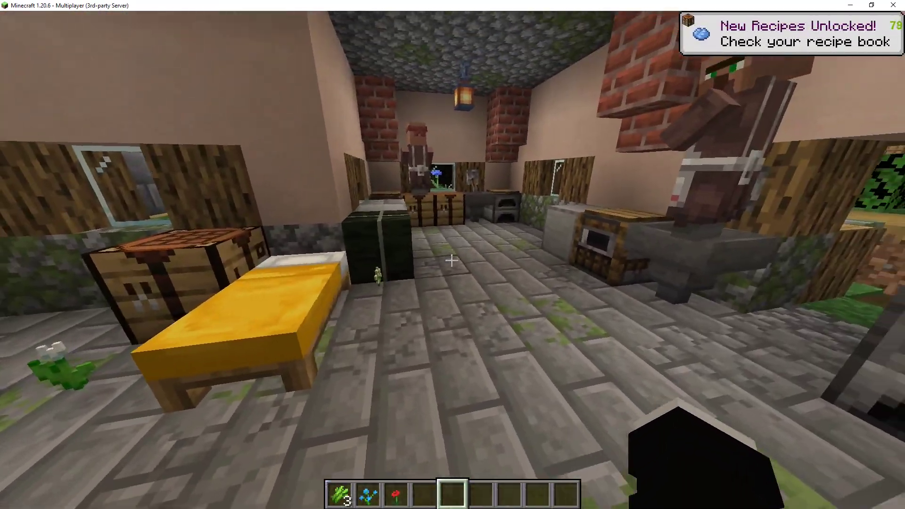
key(w)
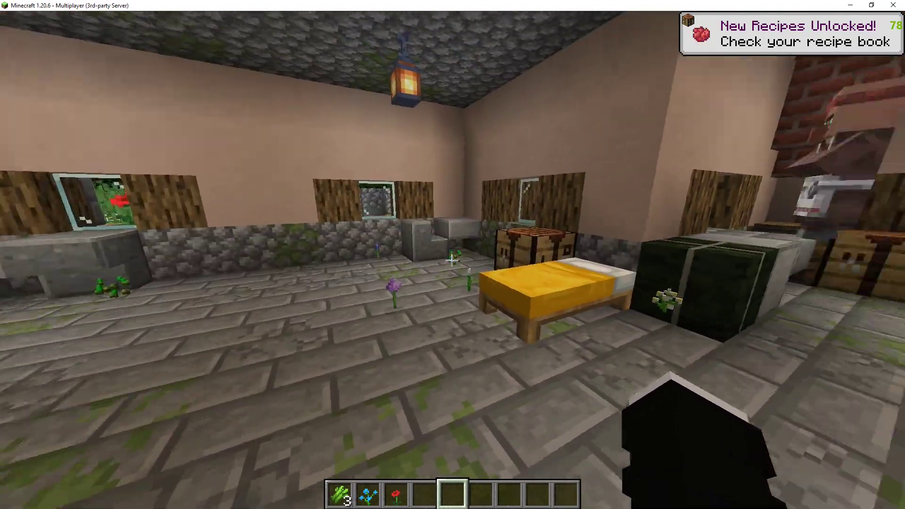
Step: Leave the house and fly over the village to examine its roofs, paths, animal pens and the surrounding swamp
key(w)
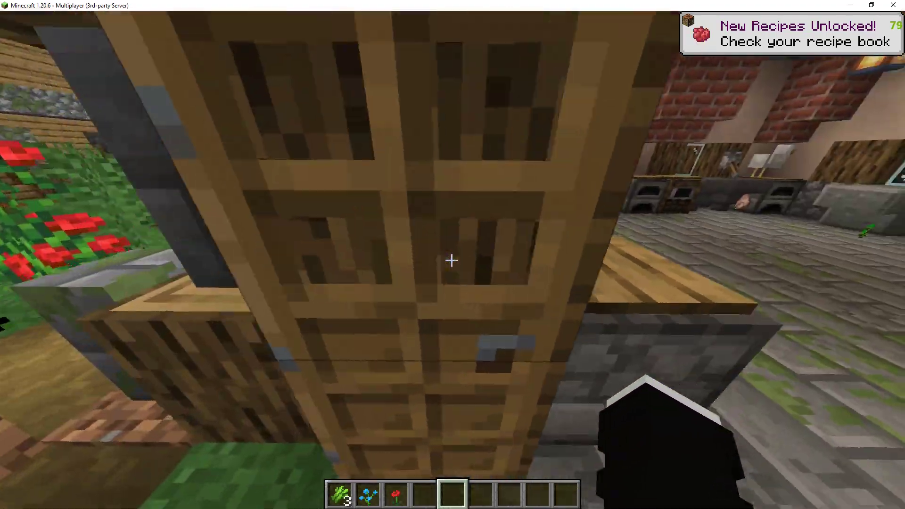
key(w)
key(space)
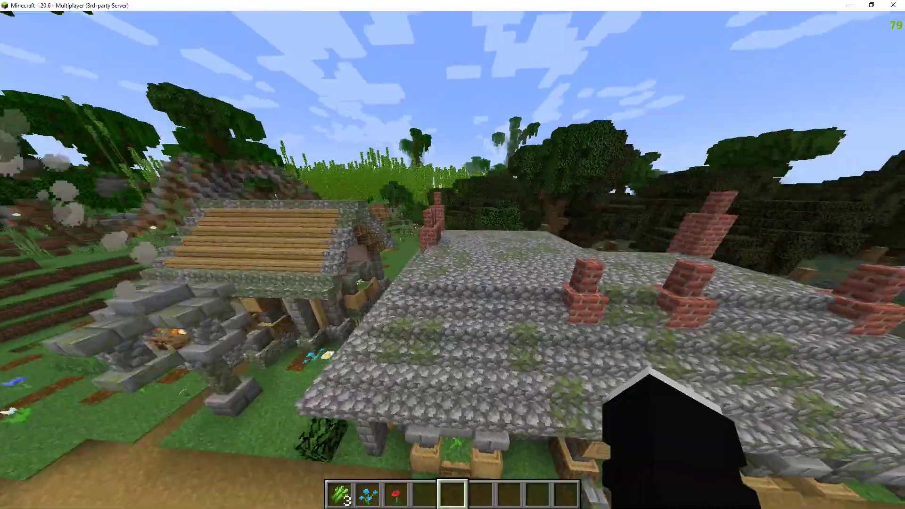
key(w)
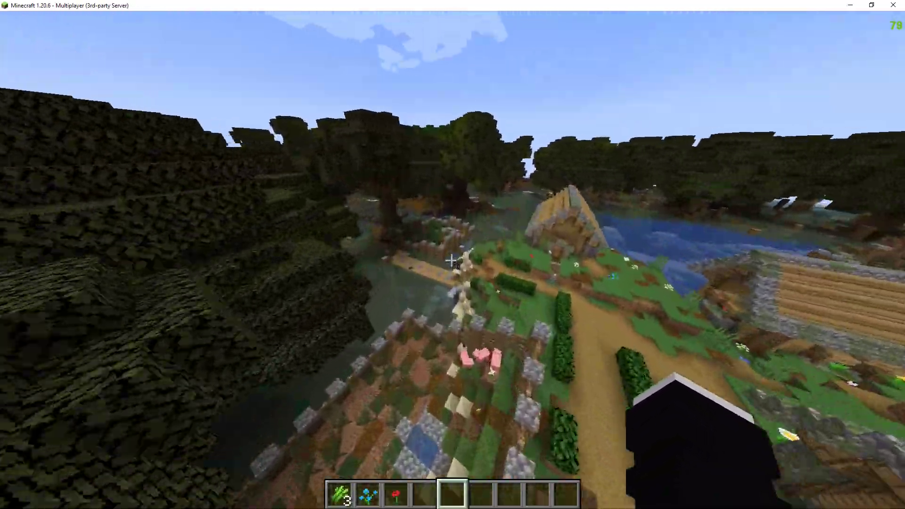
key(w)
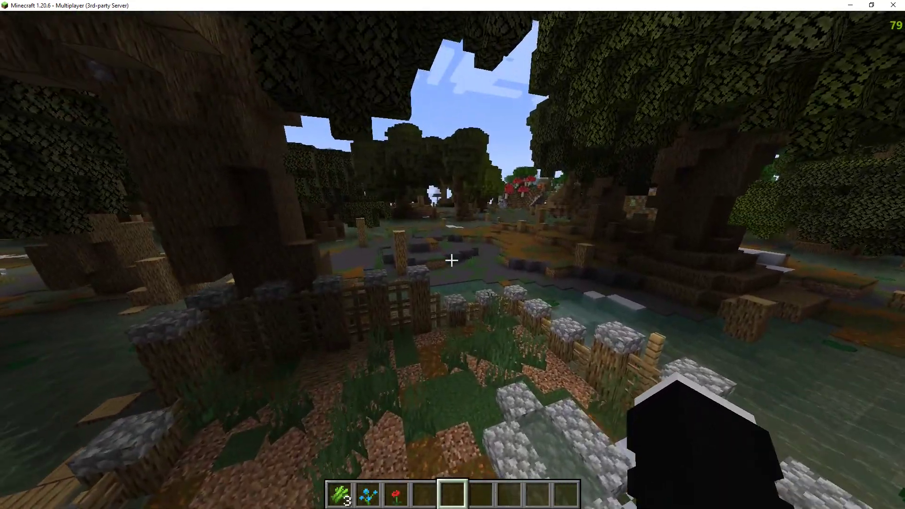